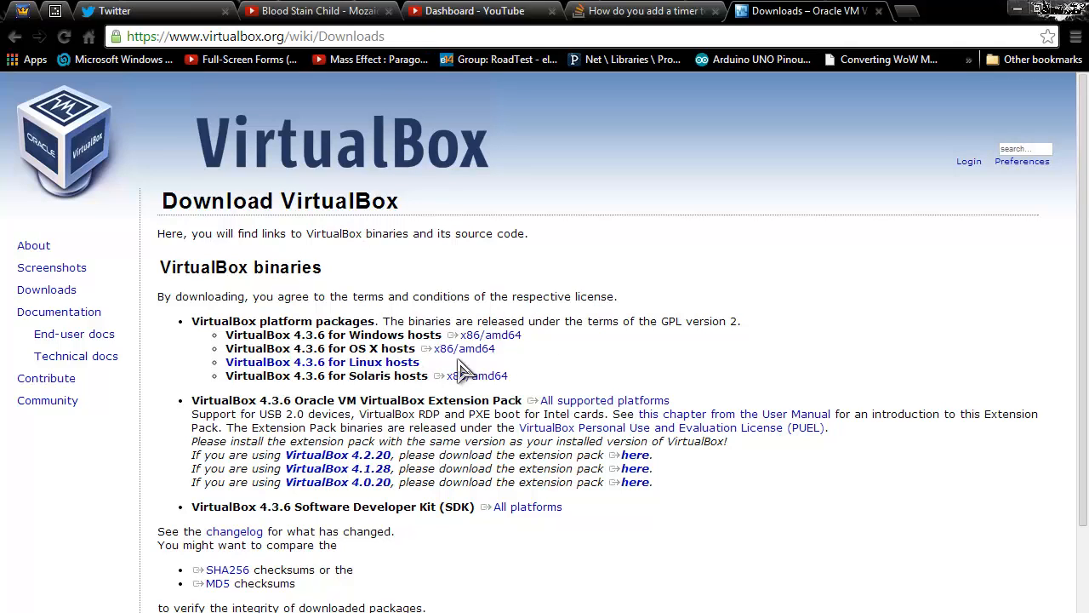
# Step: Examine the download links for the VirtualBox 4.3.6 Windows hosts package and the Extension Pack for all supported platforms
pyautogui.doubleClick(508, 336)
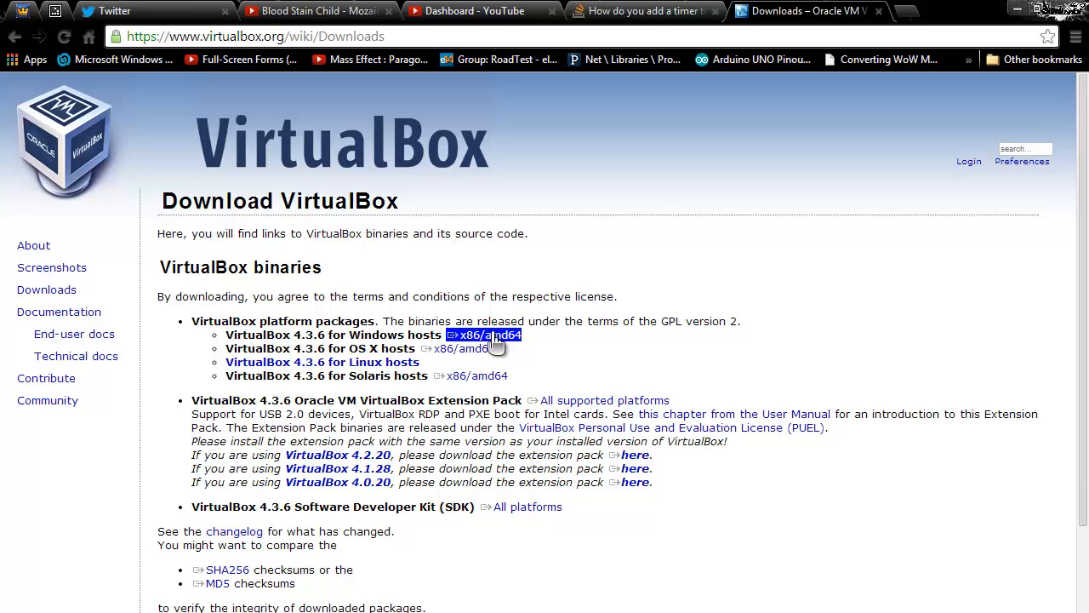
pyautogui.click(549, 339)
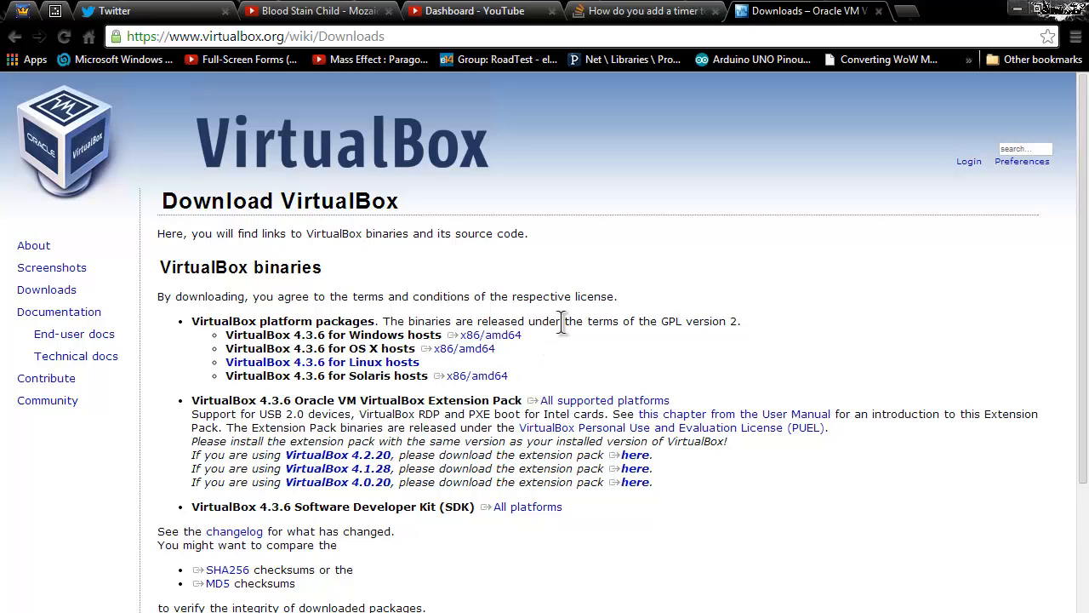
pyautogui.doubleClick(551, 401)
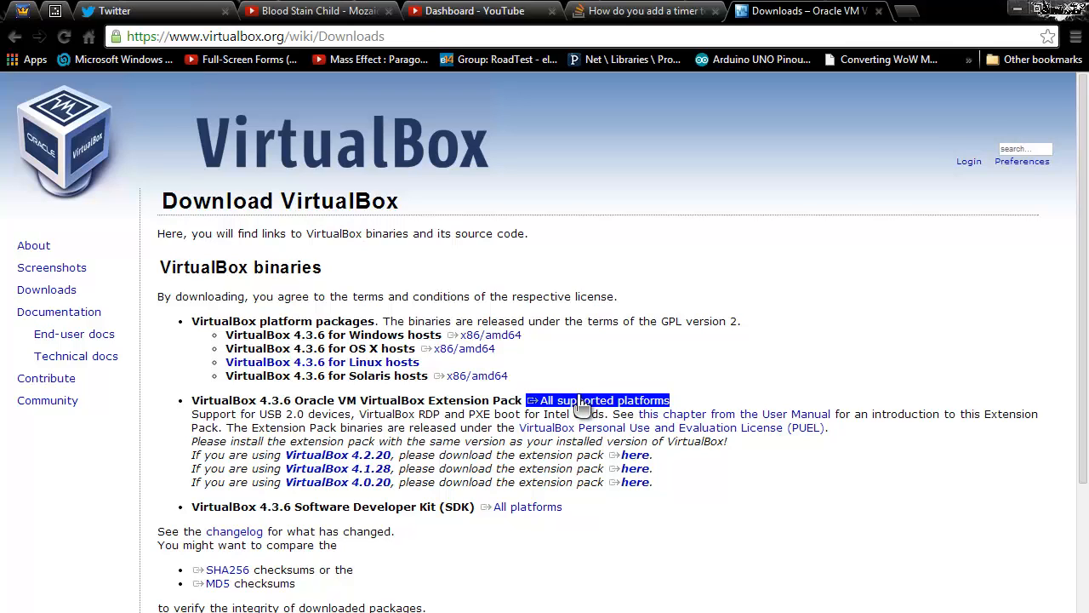
pyautogui.click(581, 407)
pyautogui.doubleClick(508, 340)
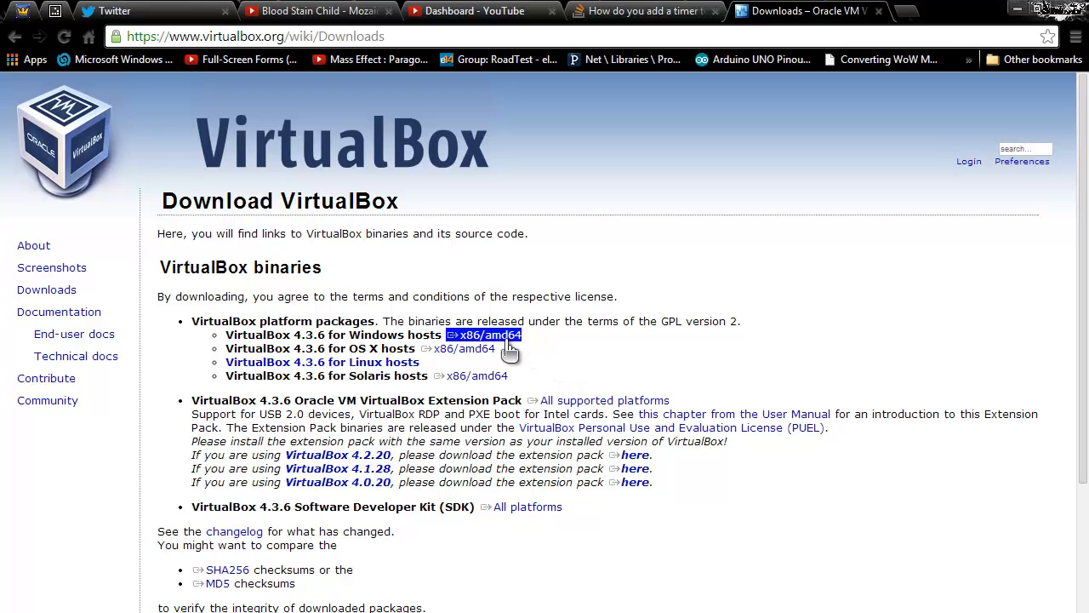
pyautogui.click(491, 356)
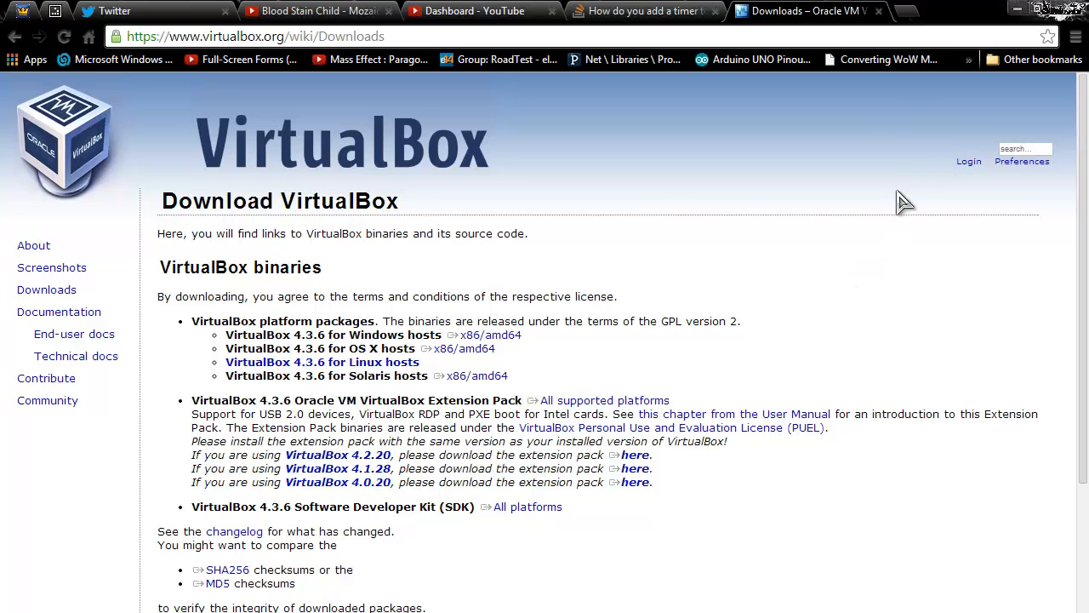
# Step: Minimize the browser and launch Oracle VM VirtualBox from the desktop as administrator, allowing it to make changes
pyautogui.click(1017, 9)
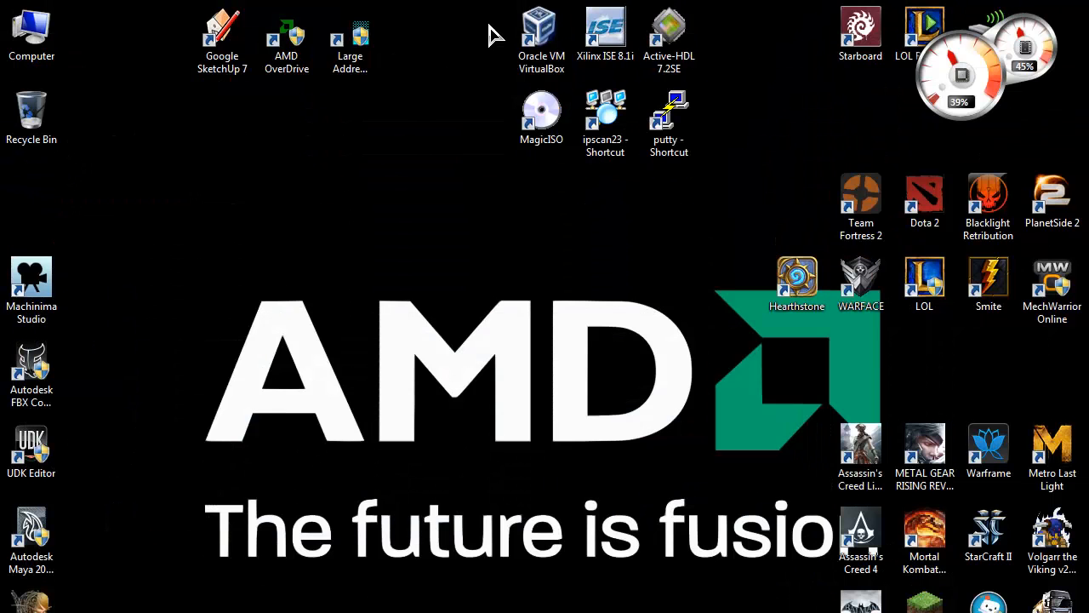
pyautogui.rightClick(547, 21)
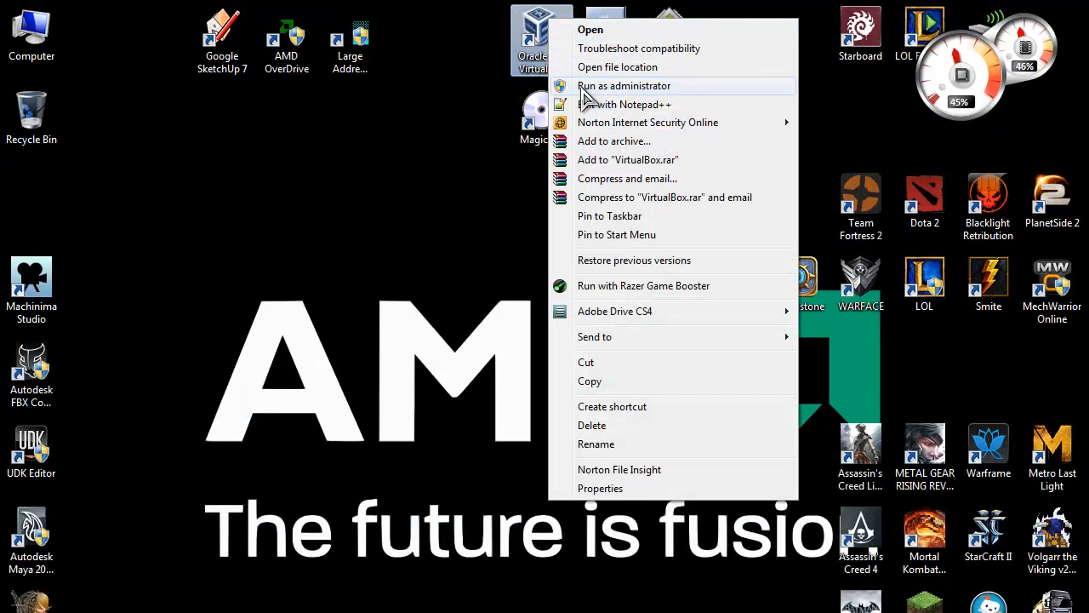
pyautogui.click(587, 86)
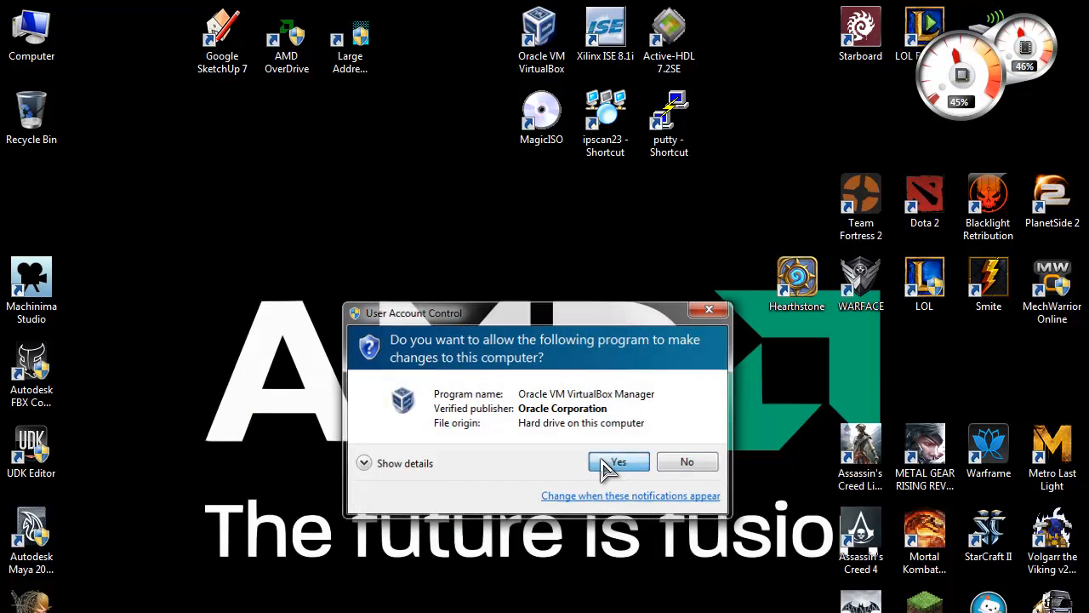
pyautogui.click(617, 462)
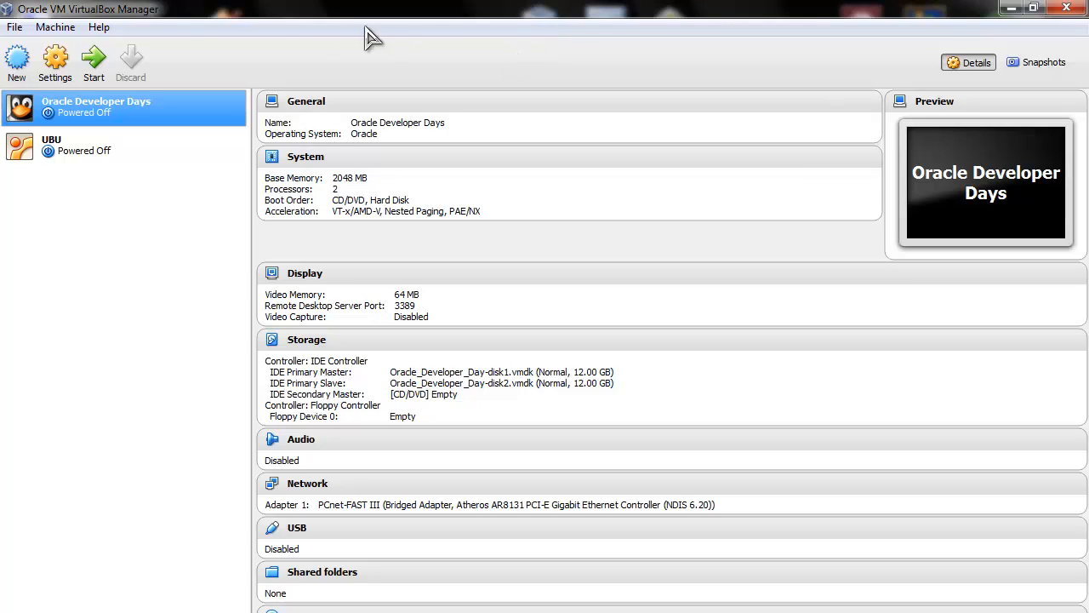
# Step: Remove the installed Oracle VM VirtualBox Extension Pack in the VirtualBox preferences
pyautogui.click(15, 27)
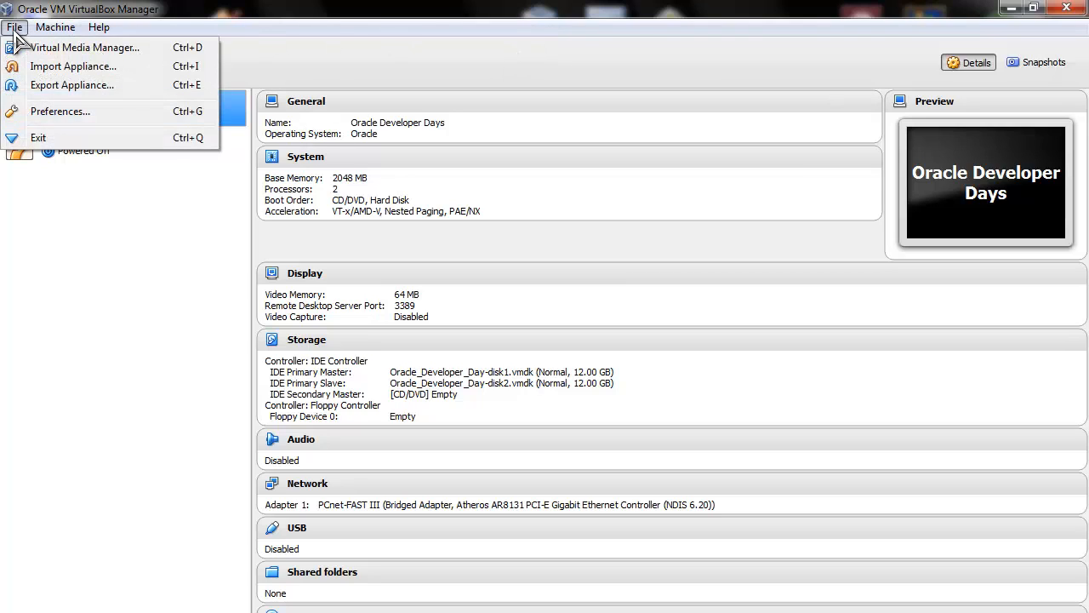
pyautogui.click(38, 112)
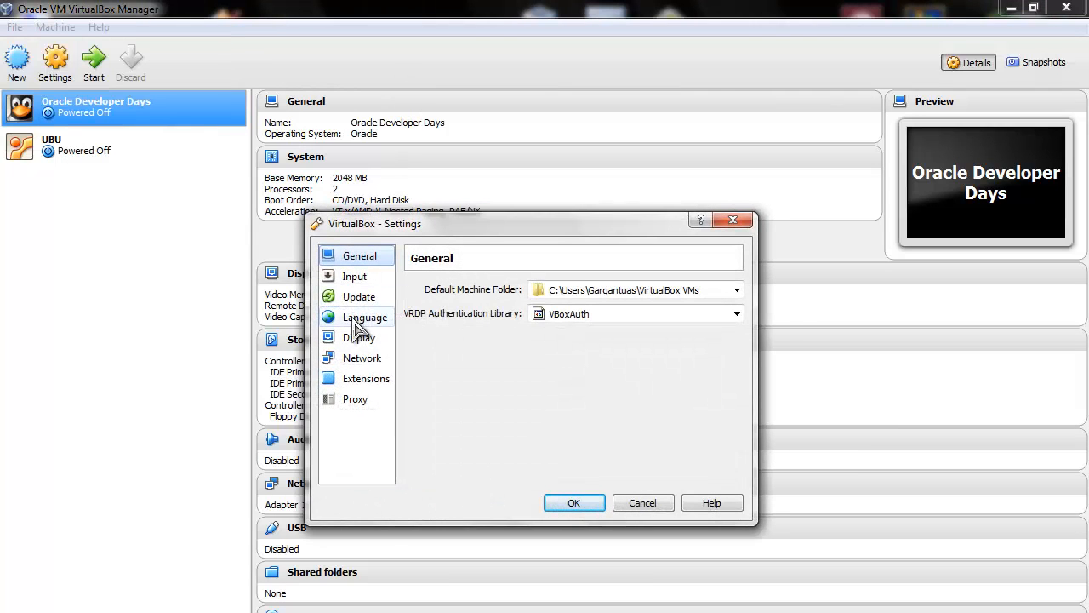
pyautogui.click(353, 378)
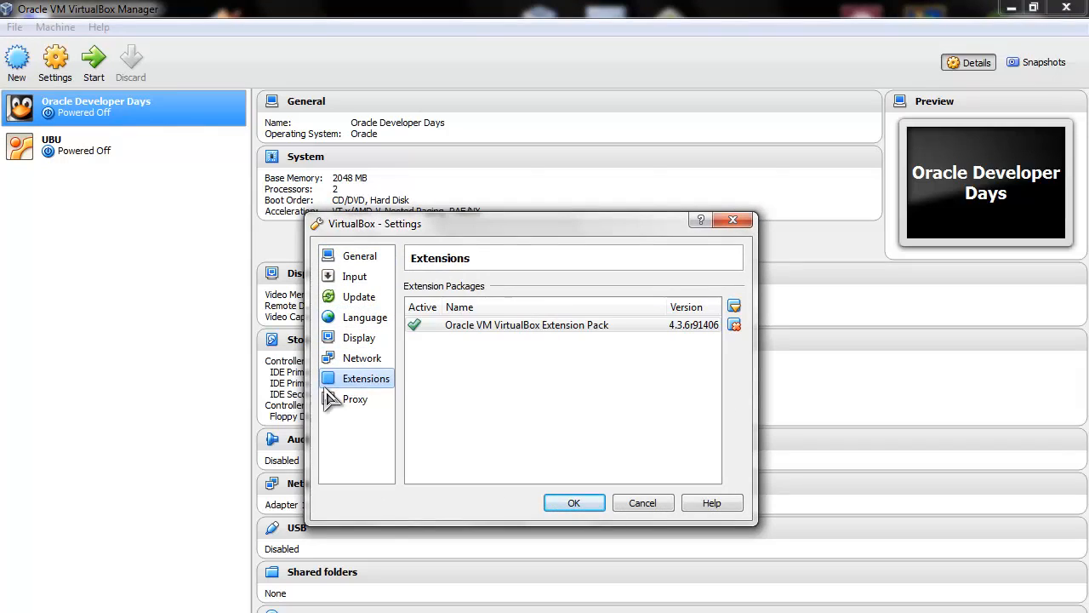
pyautogui.click(734, 325)
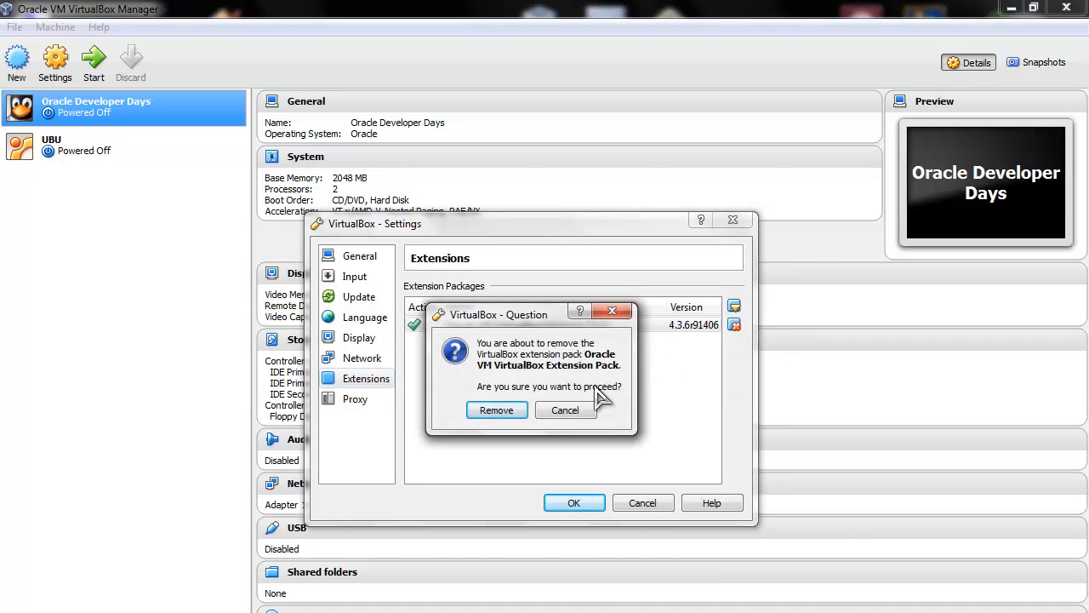
pyautogui.click(495, 411)
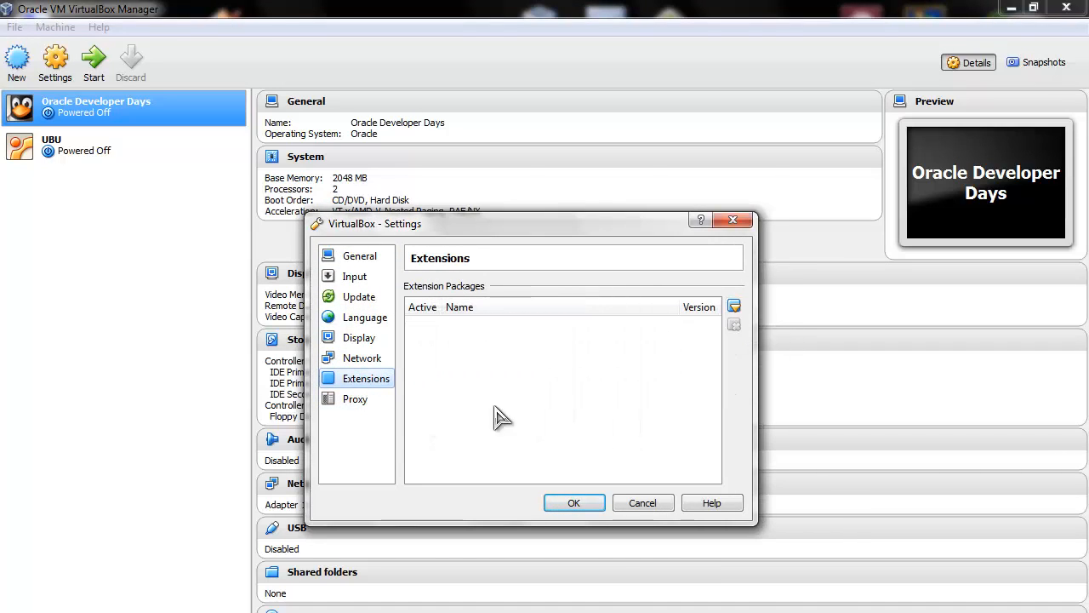
# Step: Install the extension package Oracle_VM_VirtualBox_Extension_Pack-4.3.6-91406 from Downloads, agree to its license, and accept the preferences
pyautogui.click(734, 309)
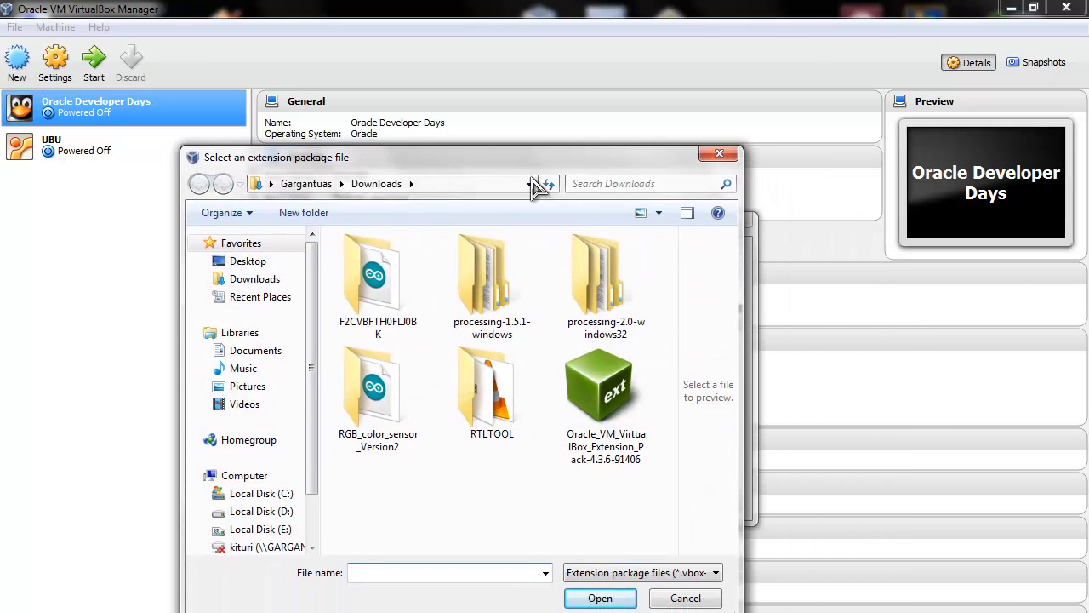
pyautogui.click(606, 387)
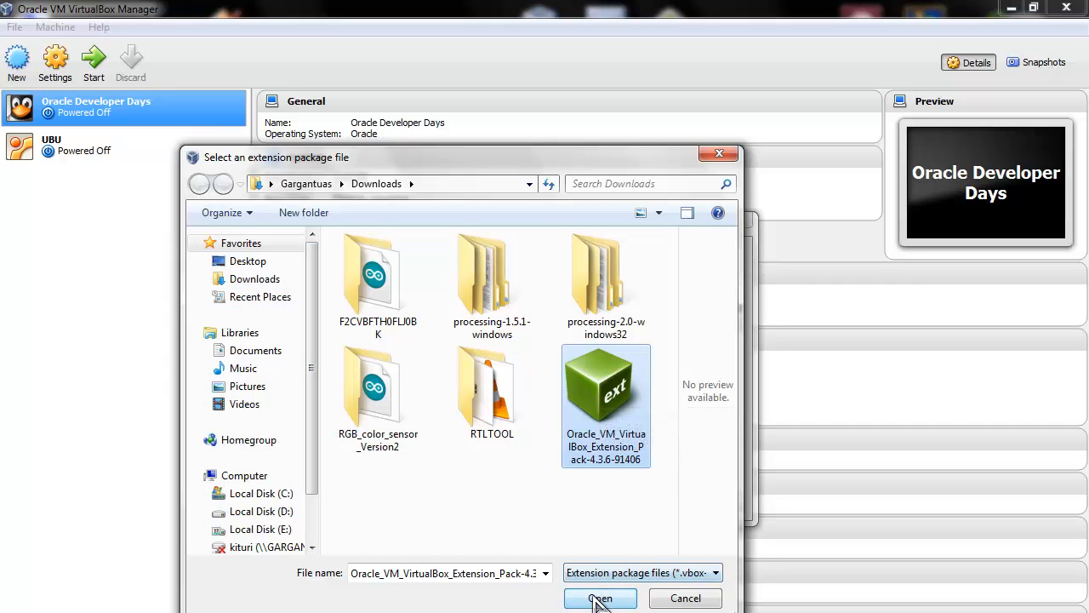
pyautogui.click(625, 595)
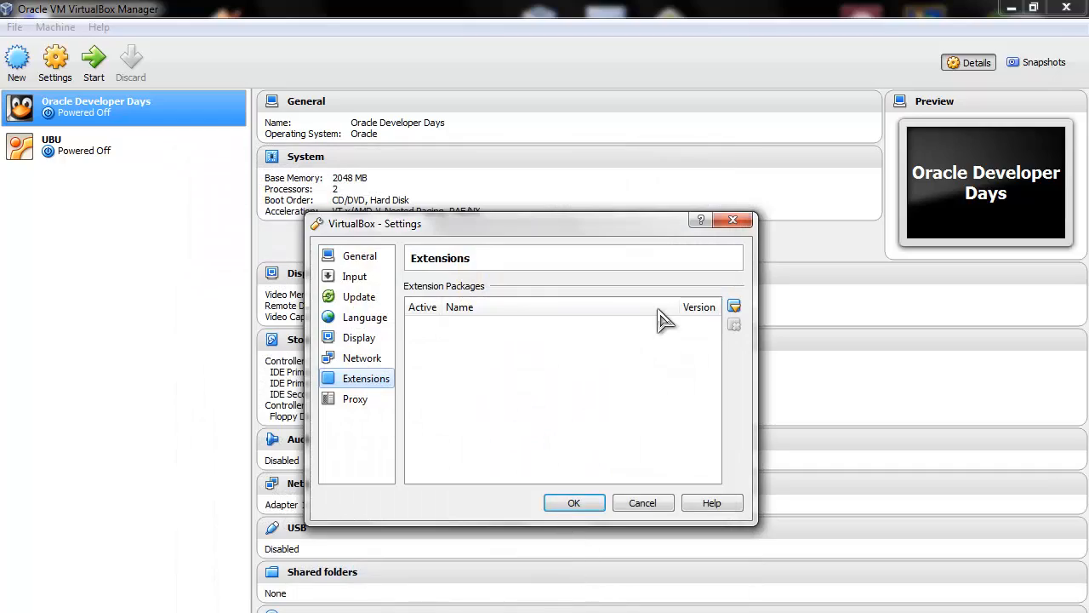
pyautogui.click(496, 444)
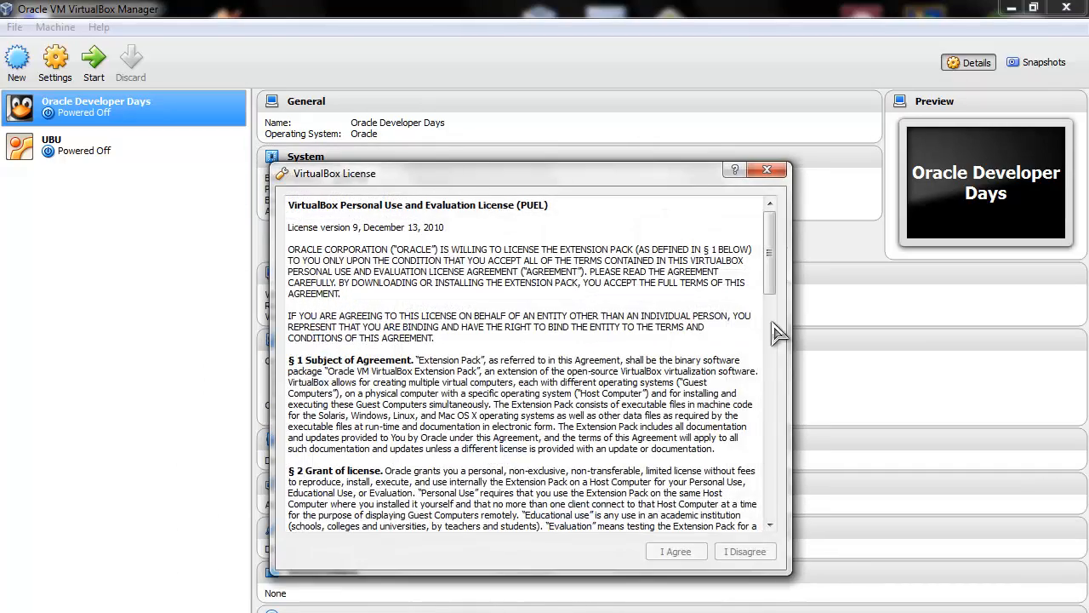
pyautogui.moveTo(778, 334); pyautogui.dragTo(778, 477)
pyautogui.click(676, 553)
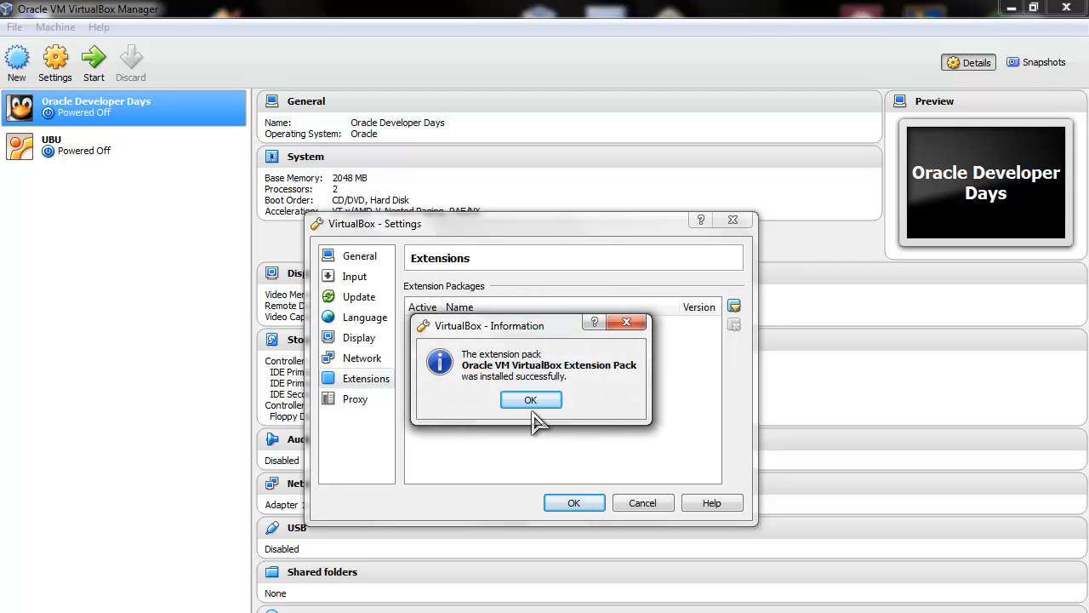
pyautogui.click(529, 401)
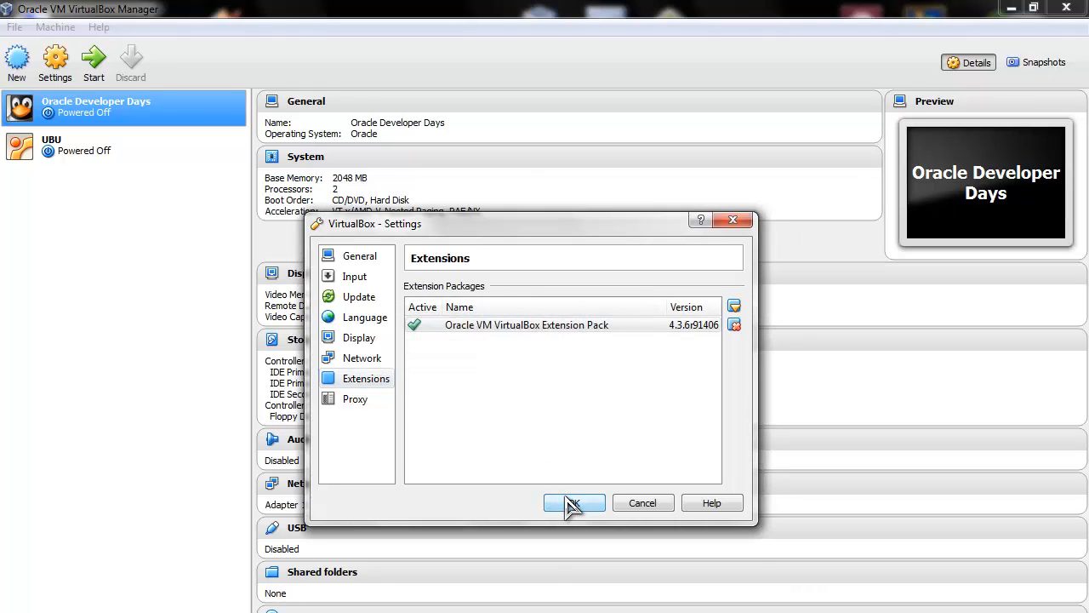
pyautogui.click(566, 501)
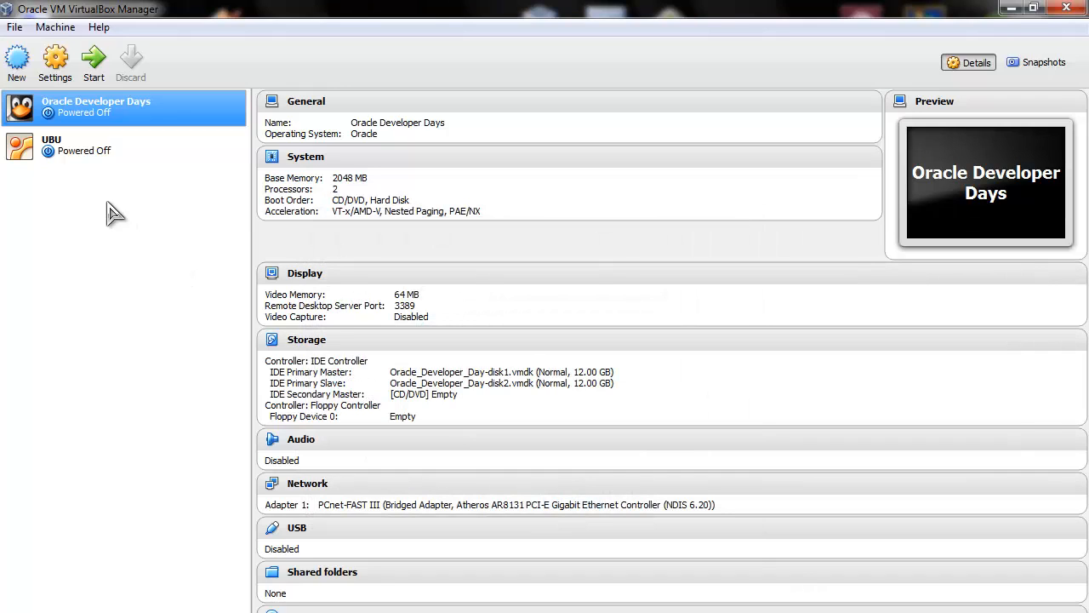
# Step: Start a new Microsoft Windows virtual machine named XP, version Windows XP, with 1024 MB of memory
pyautogui.click(32, 65)
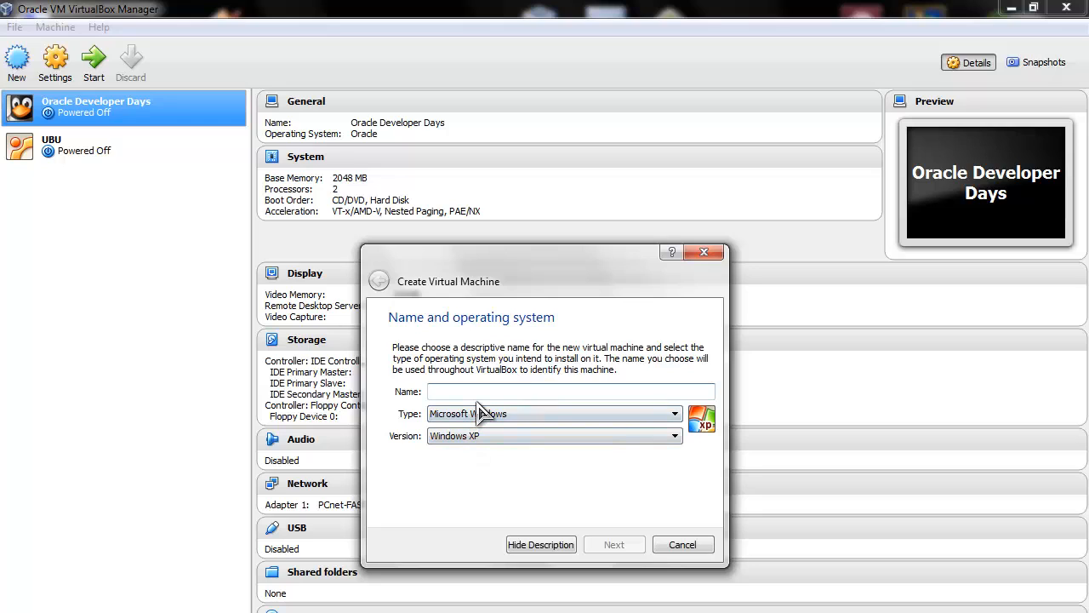
pyautogui.write('XP')
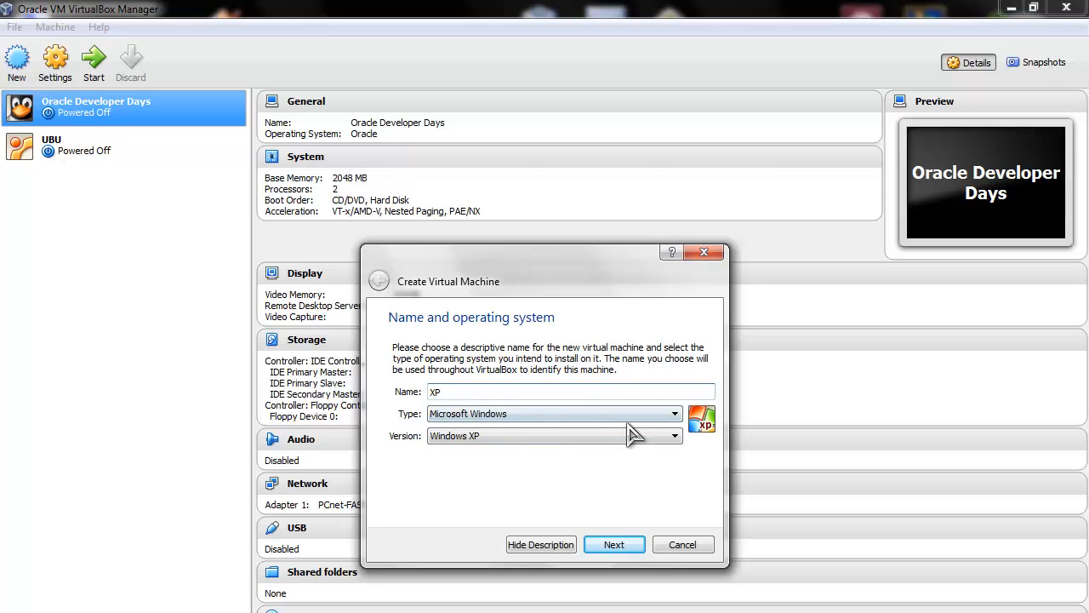
pyautogui.click(609, 549)
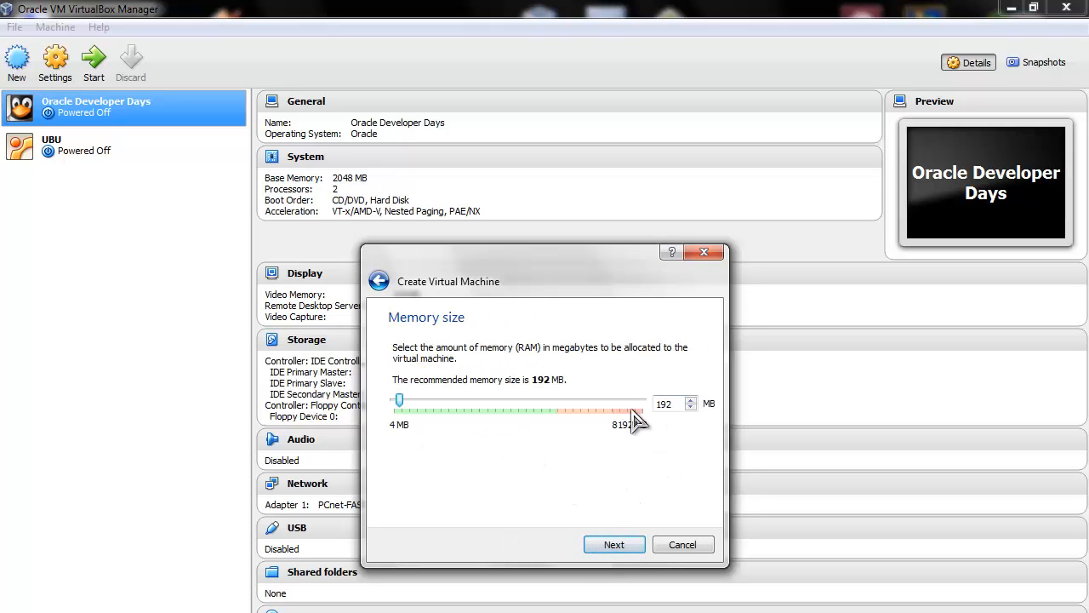
pyautogui.doubleClick(672, 402)
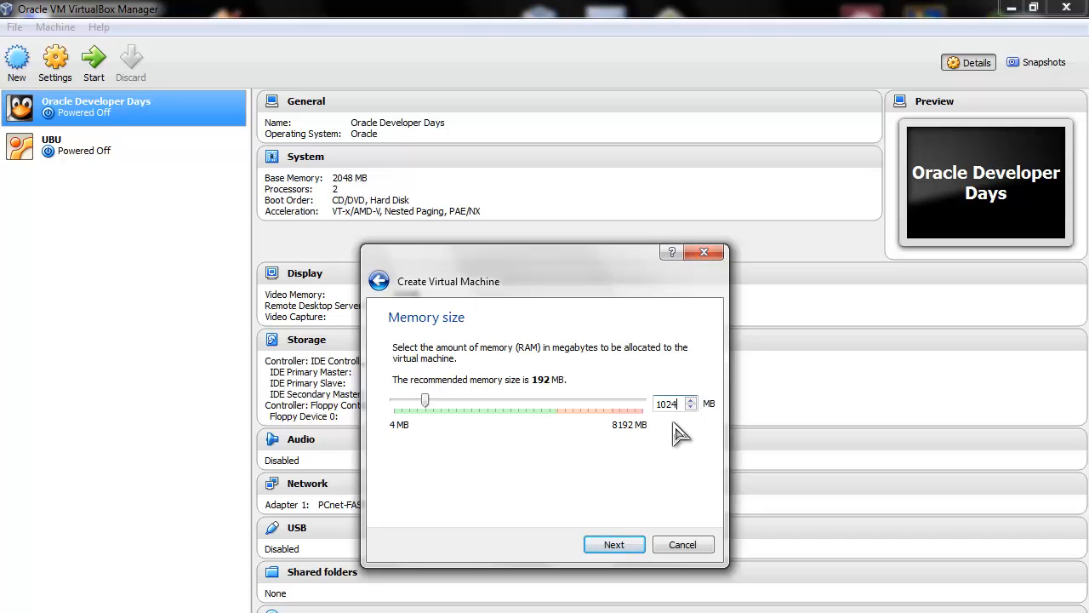
pyautogui.click(618, 547)
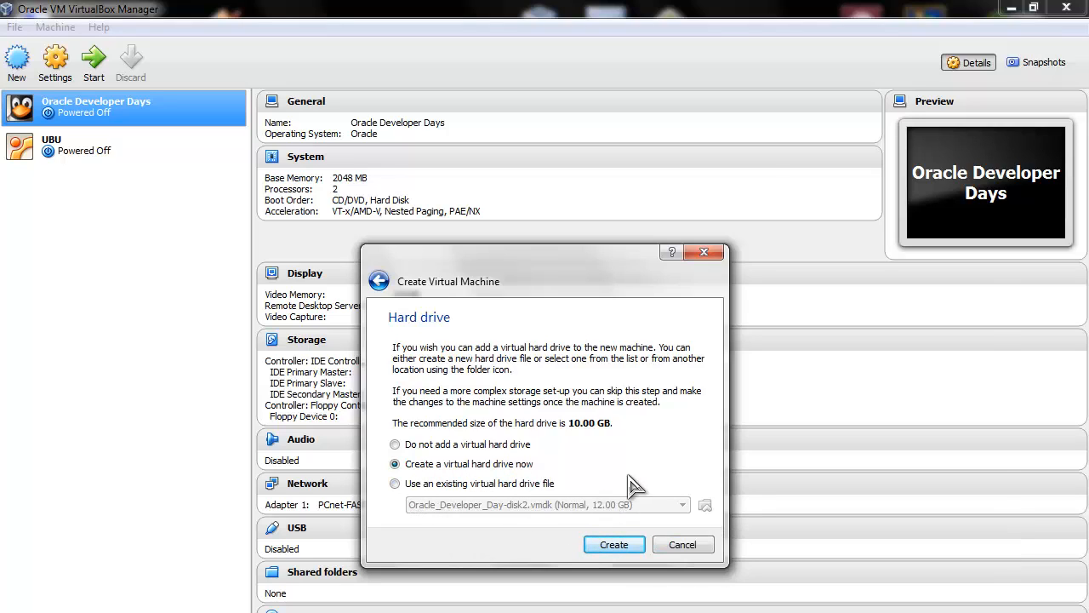
# Step: Create a dynamically allocated 10.00 GB VDI virtual hard drive named XP for the new machine
pyautogui.click(610, 544)
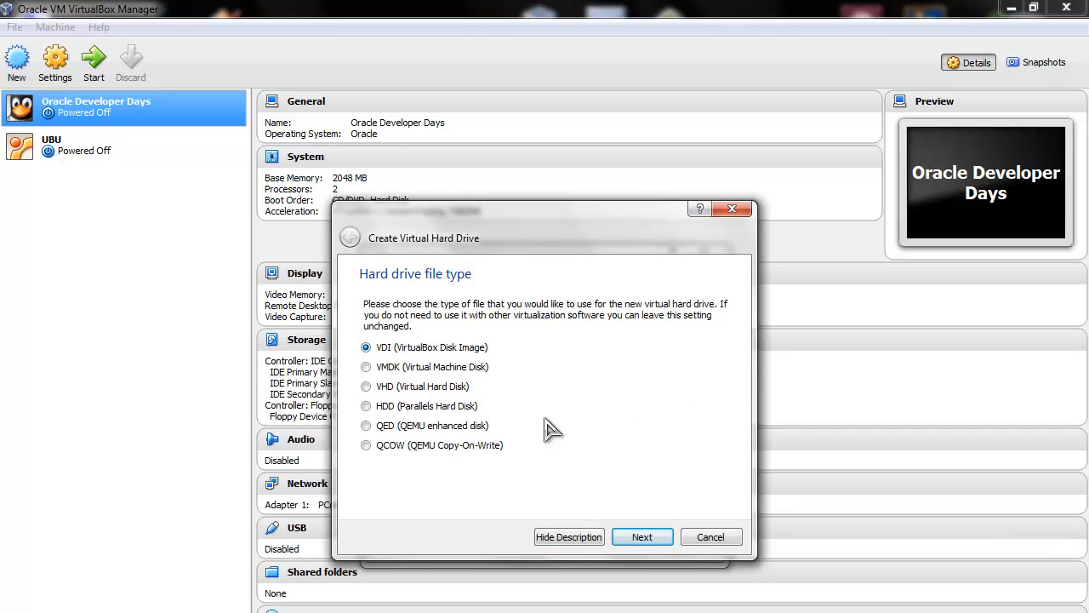
pyautogui.click(643, 538)
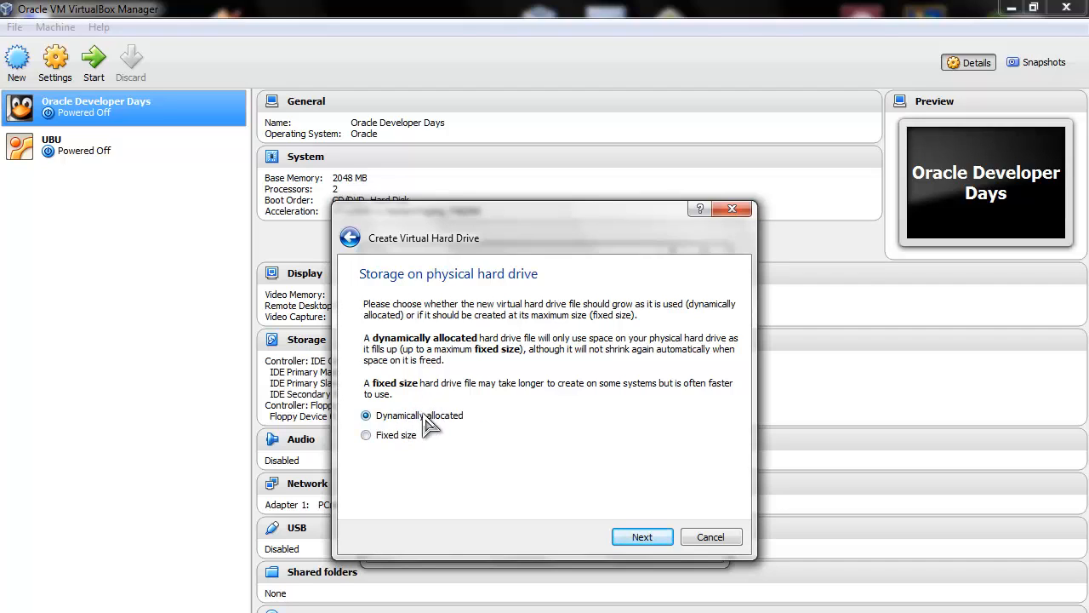
pyautogui.click(638, 538)
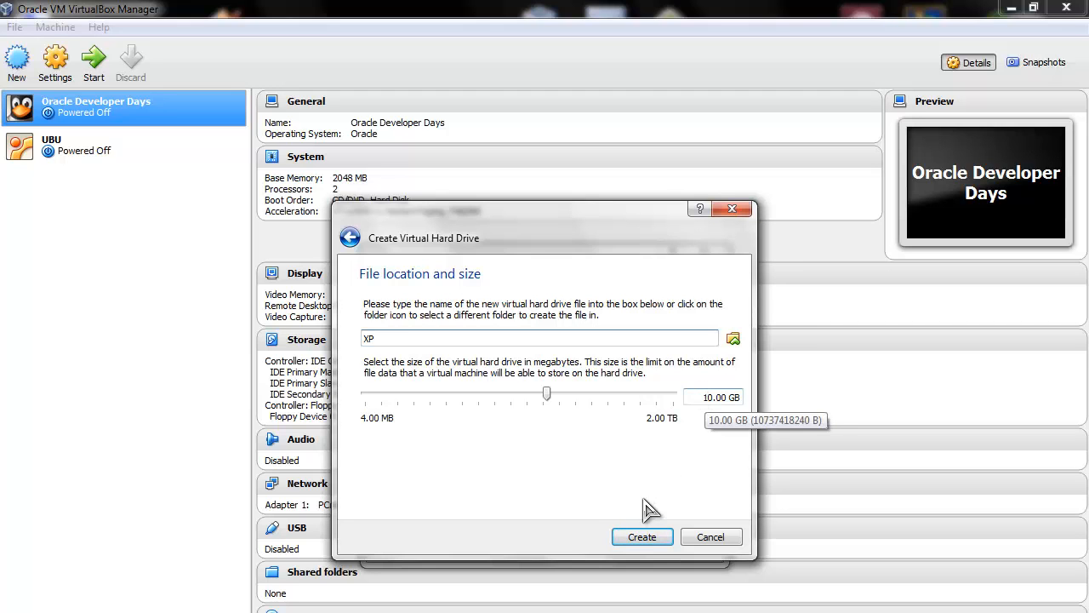
pyautogui.click(629, 537)
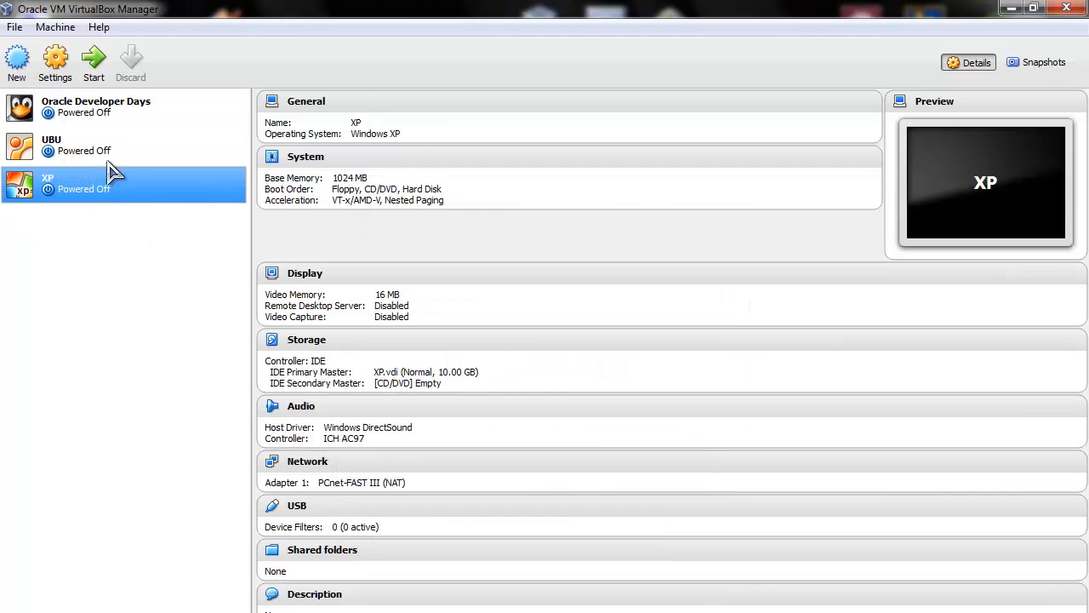
# Step: In the XP machine's general settings, set both Shared Clipboard and Drag'n'Drop to Bidirectional
pyautogui.rightClick(71, 184)
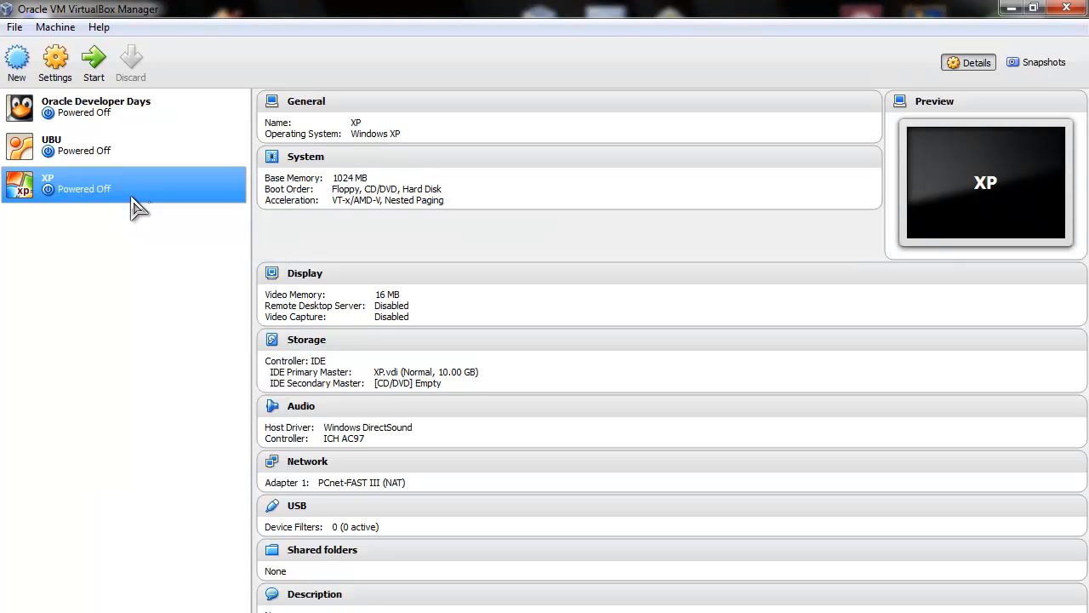
pyautogui.hotkey('ctrl', 's')
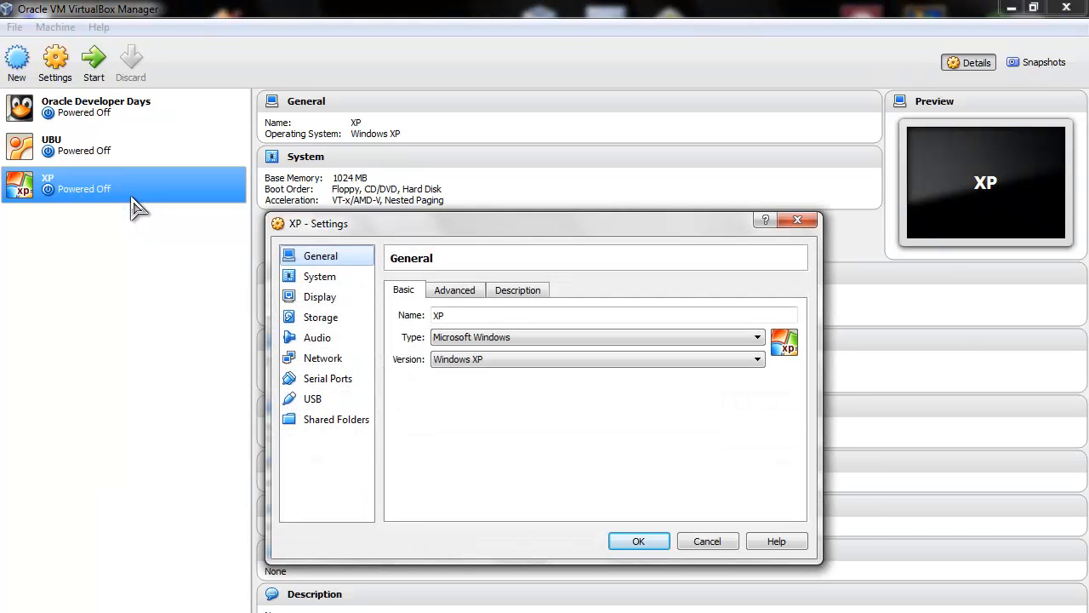
pyautogui.click(455, 290)
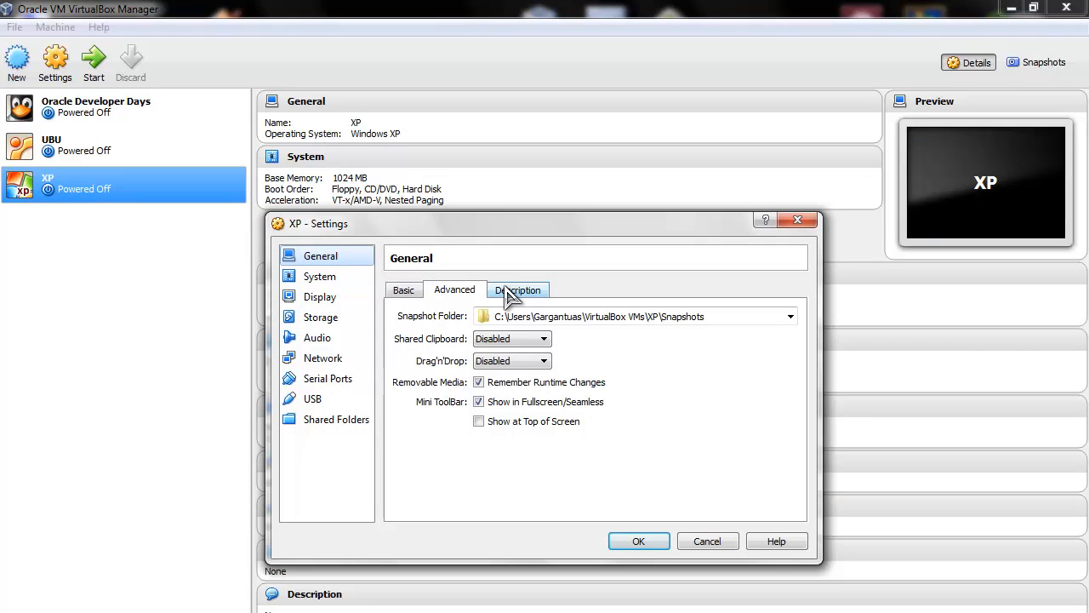
pyautogui.click(531, 338)
pyautogui.click(508, 386)
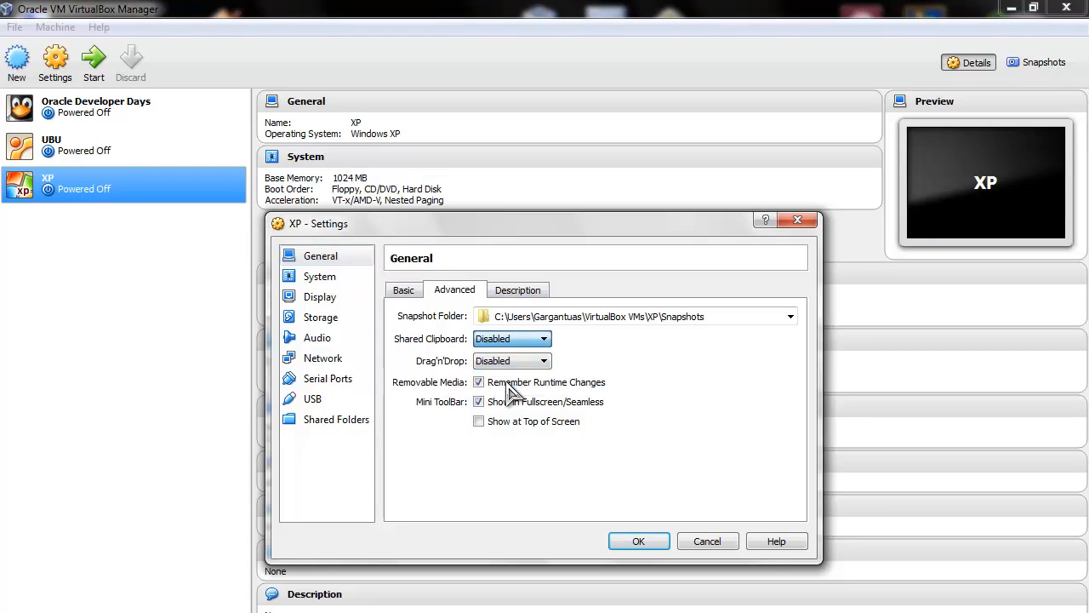
pyautogui.click(511, 361)
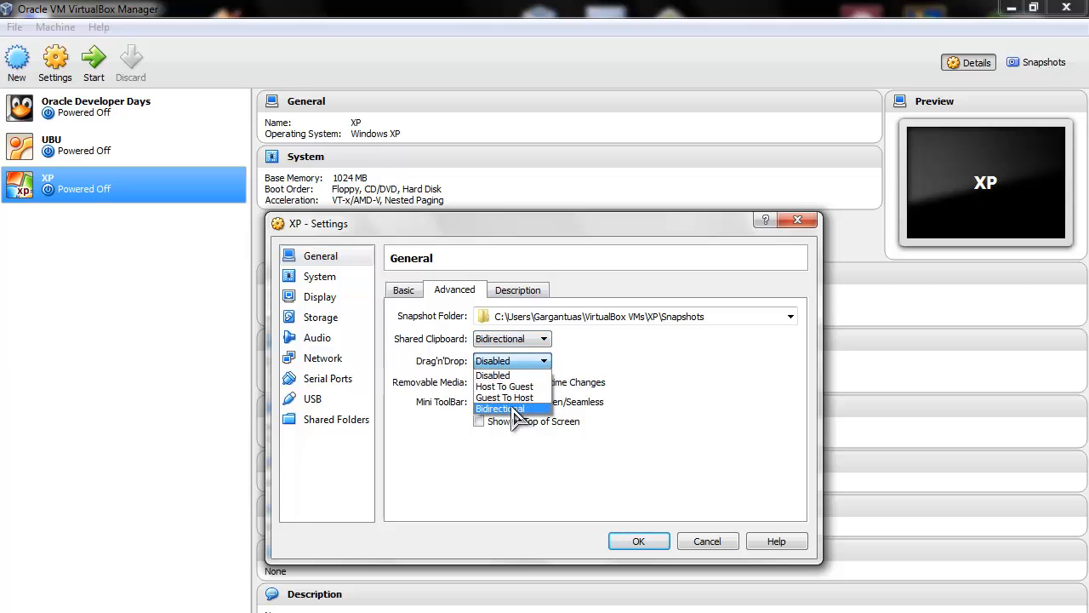
pyautogui.click(510, 409)
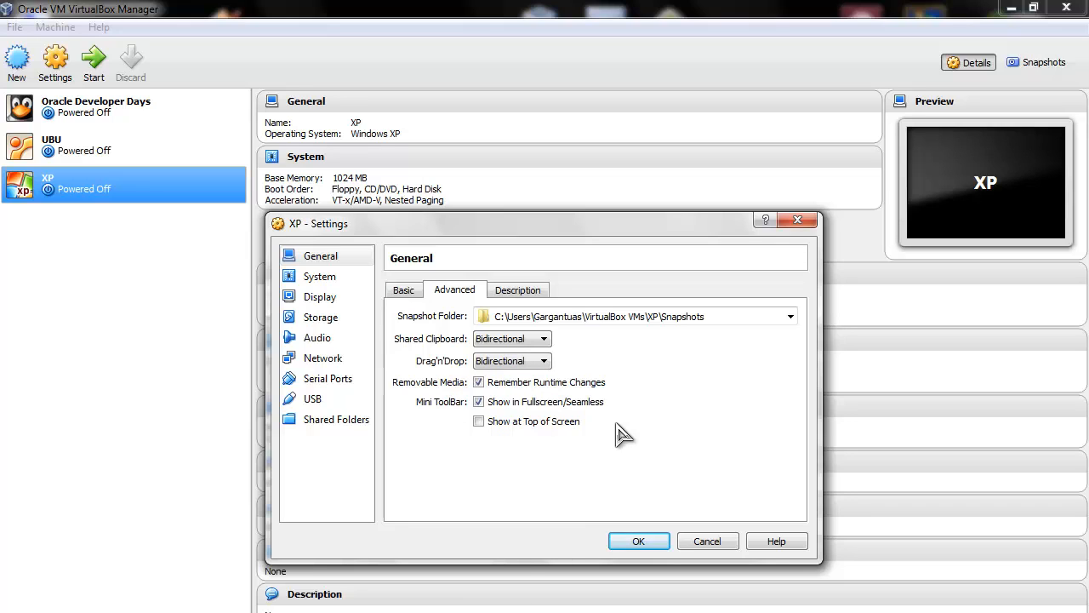
pyautogui.click(519, 291)
pyautogui.click(404, 292)
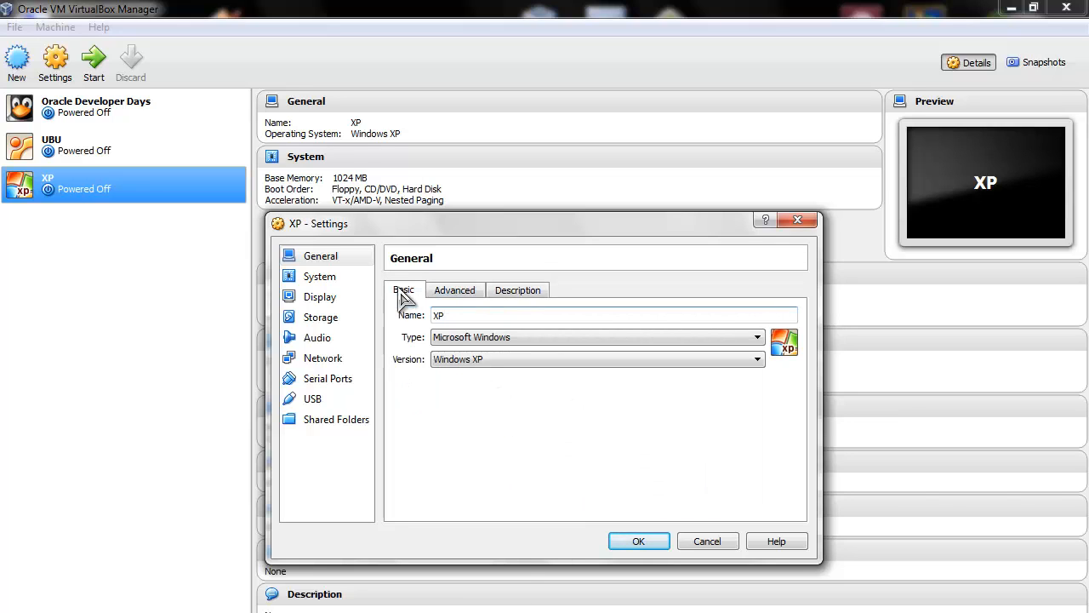
# Step: In the XP machine's motherboard settings, enable I/O APIC and exclude Floppy from the boot order
pyautogui.click(350, 281)
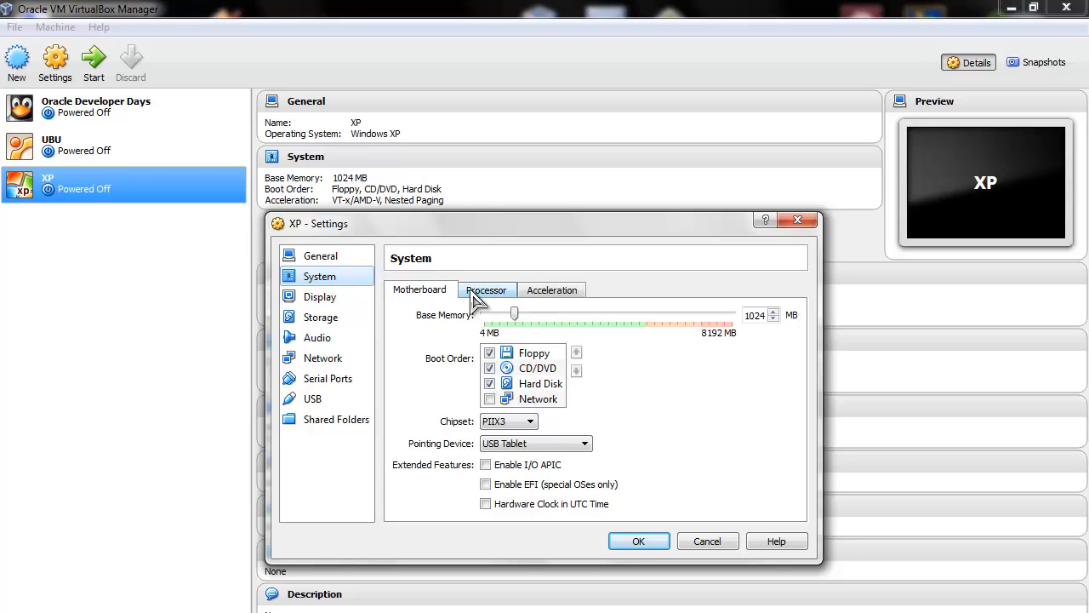
pyautogui.click(502, 467)
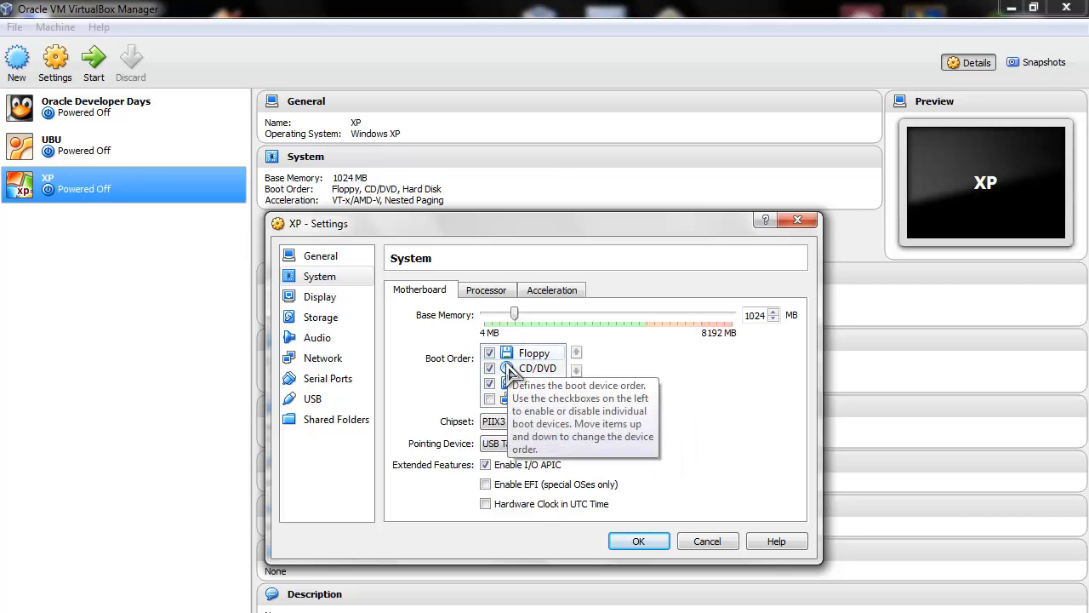
pyautogui.click(489, 352)
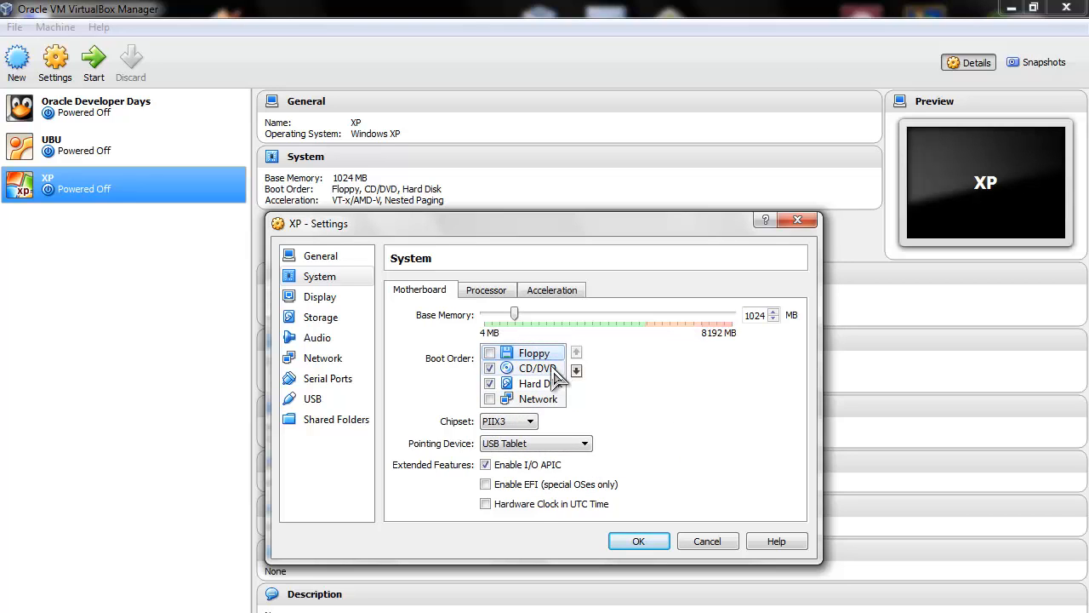
# Step: Assign 2 processors to the XP machine, enable PAE/NX, and check the hardware virtualization options
pyautogui.click(488, 289)
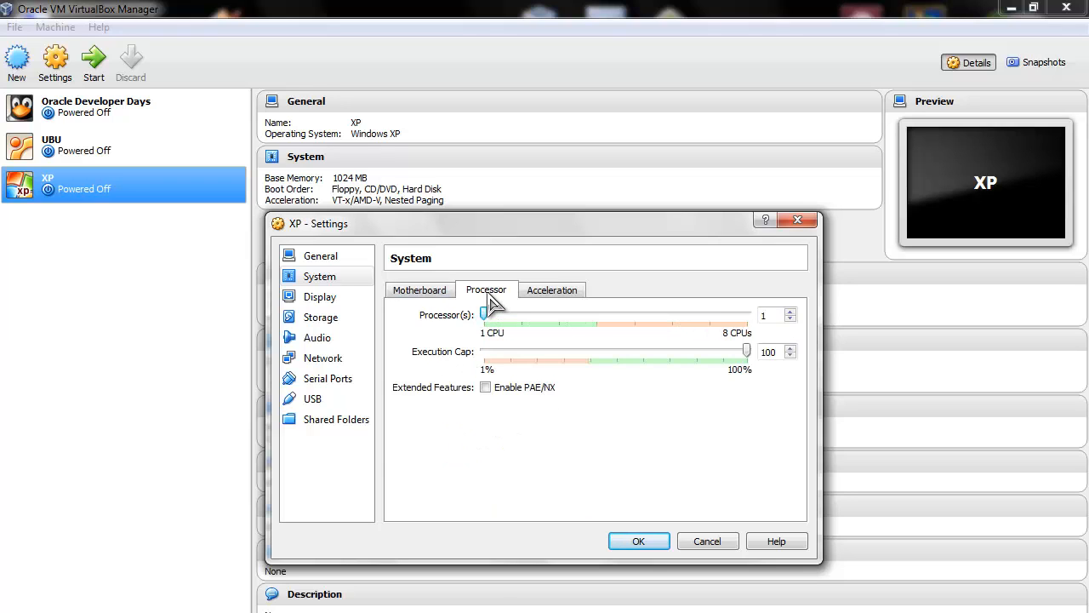
pyautogui.doubleClick(768, 314)
pyautogui.write('2')
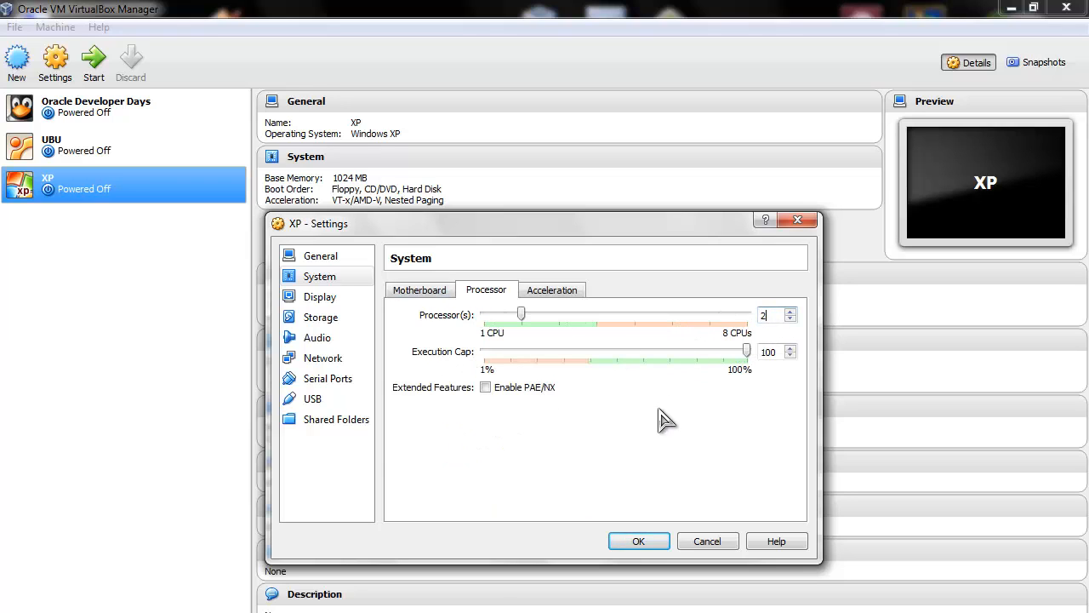
pyautogui.click(502, 398)
pyautogui.click(552, 290)
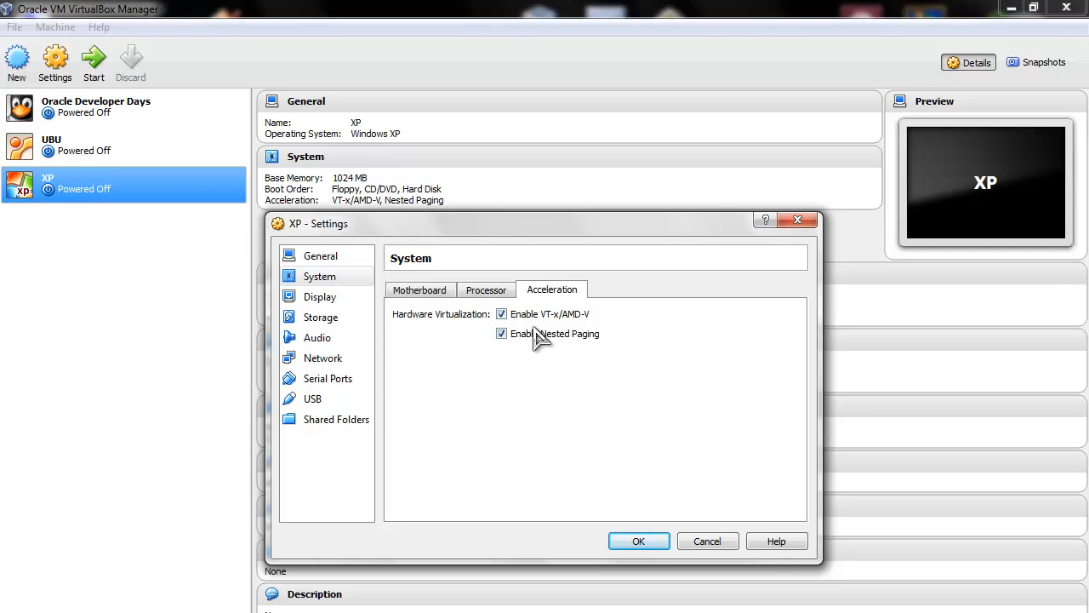
pyautogui.click(490, 292)
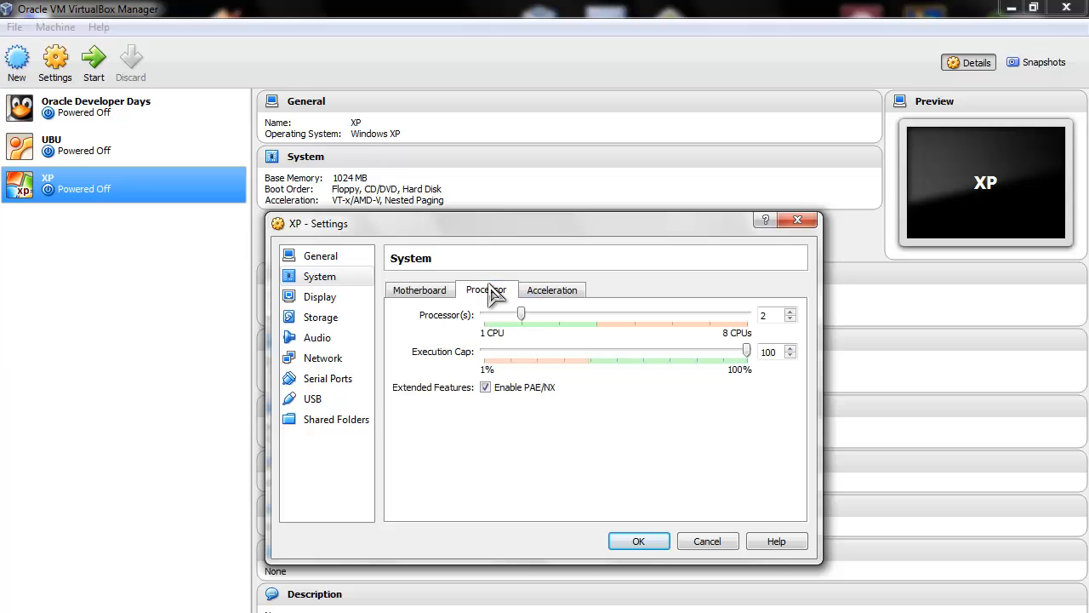
# Step: Enable 3D acceleration for the XP machine's display and set the video memory to 64 MB
pyautogui.click(326, 298)
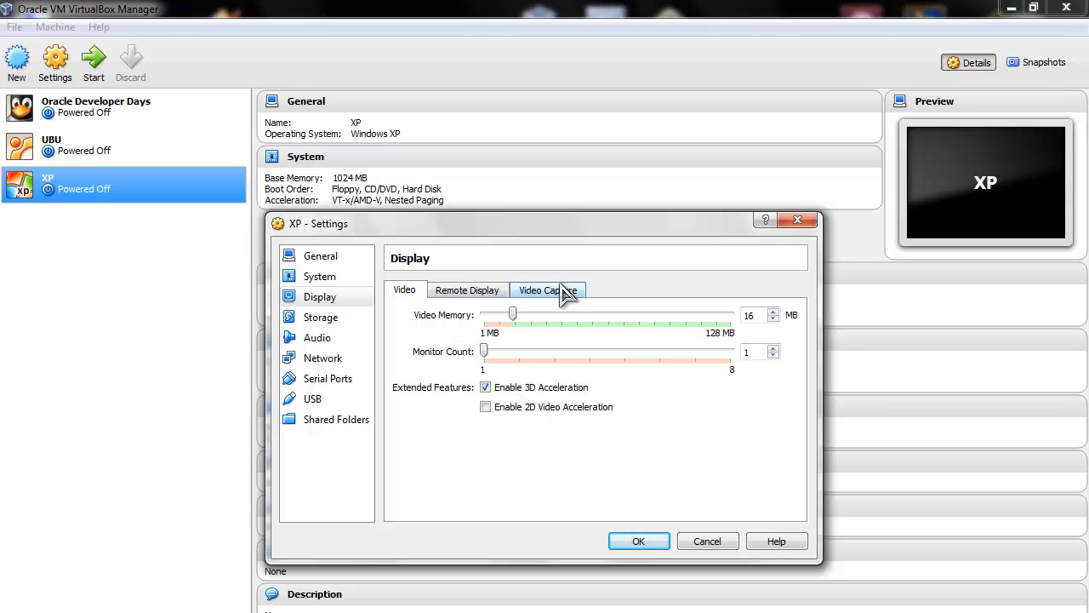
pyautogui.moveTo(770, 317); pyautogui.dragTo(707, 310)
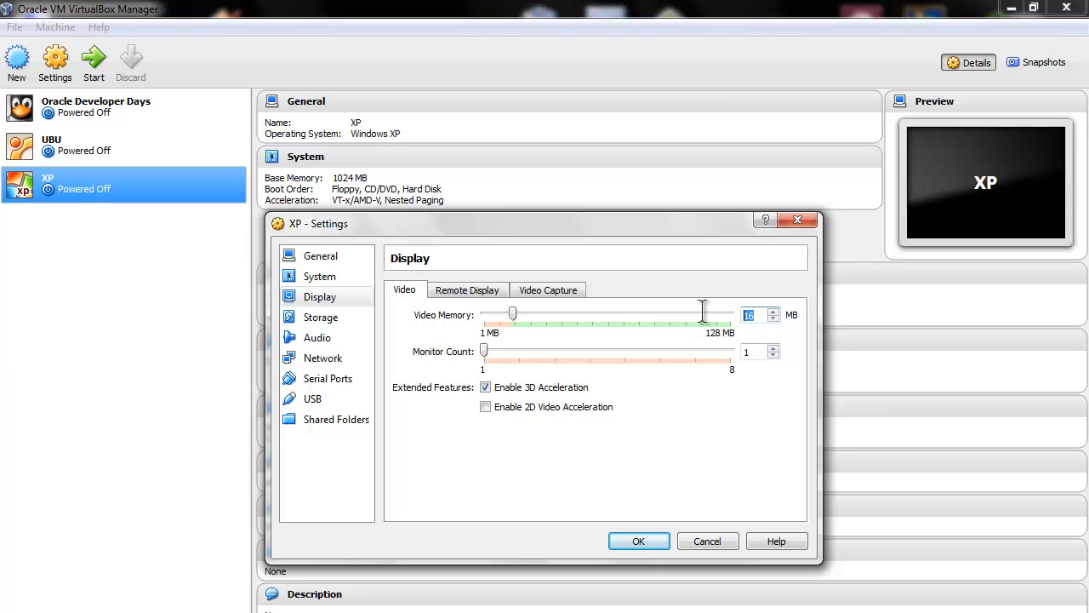
pyautogui.write('64')
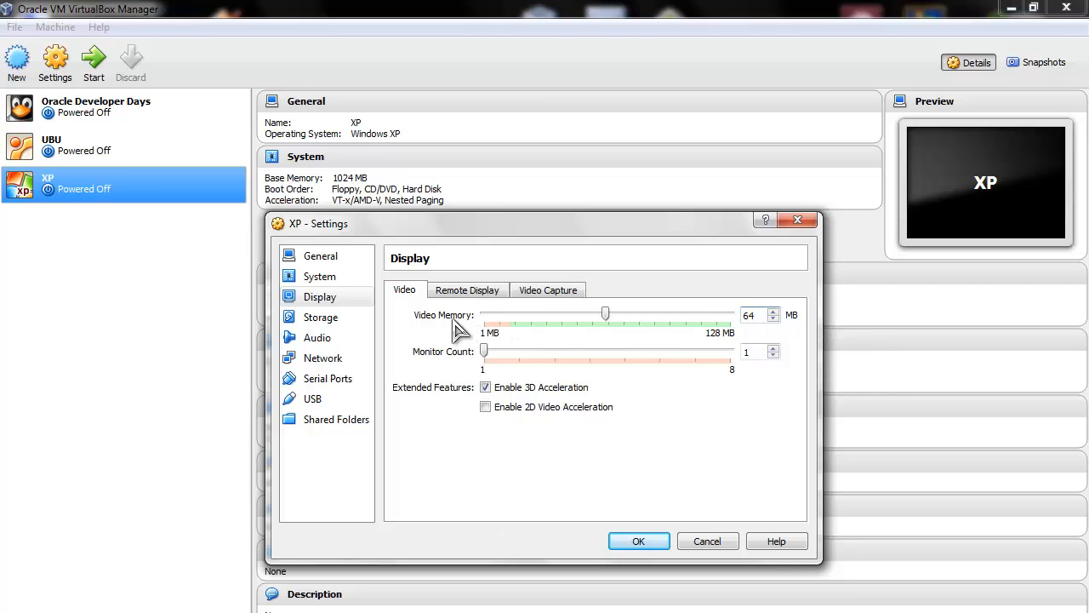
# Step: Select the empty CD/DVD drive on the XP machine's IDE controller and choose to load a virtual disk file
pyautogui.click(322, 317)
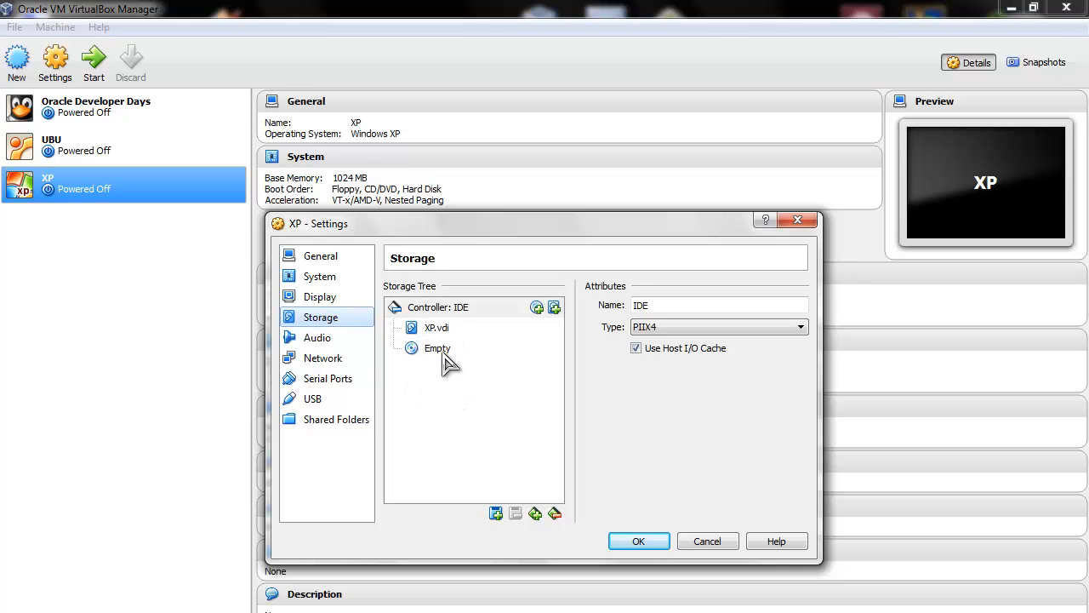
pyautogui.click(421, 350)
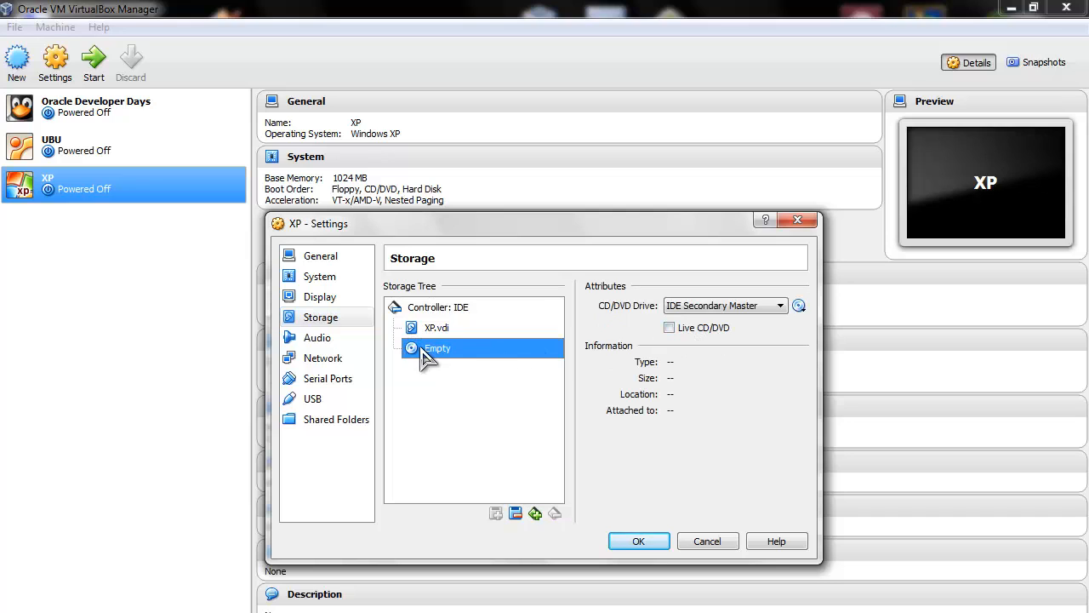
pyautogui.click(799, 306)
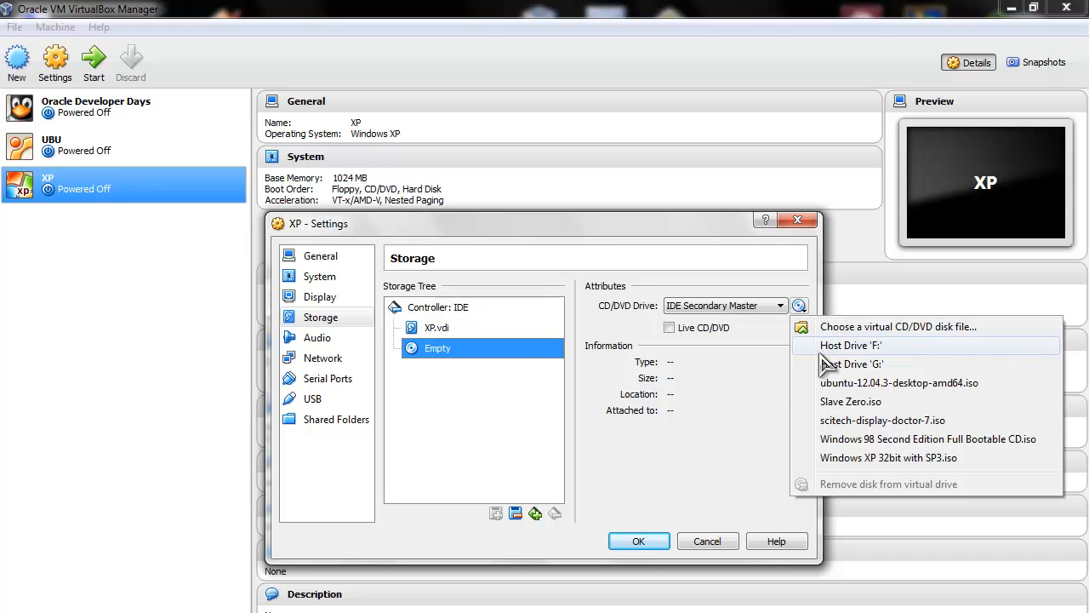
pyautogui.click(895, 331)
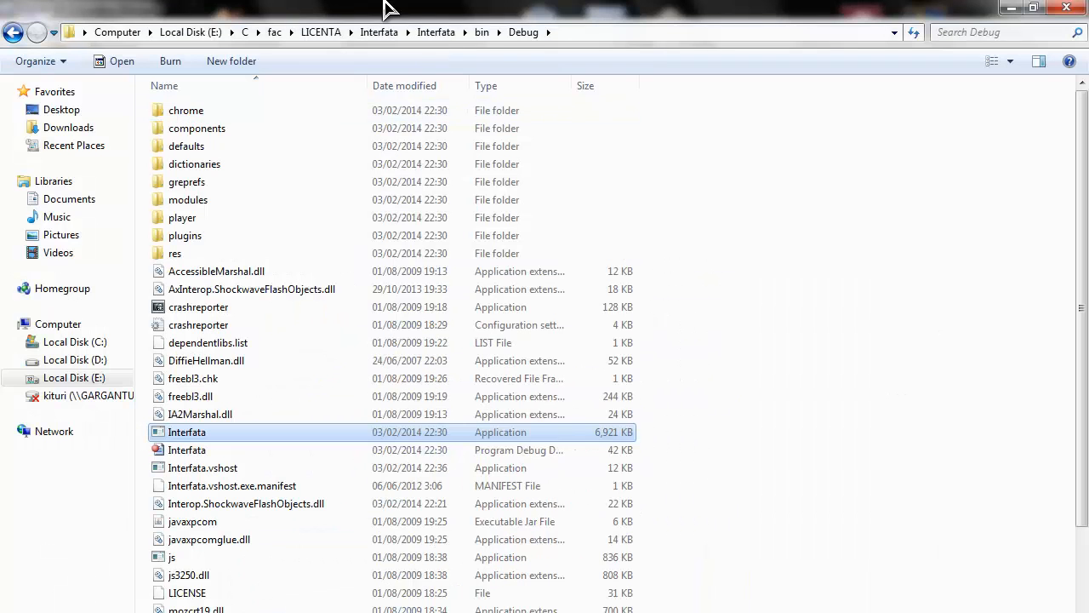
pyautogui.click(14, 34)
pyautogui.click(14, 38)
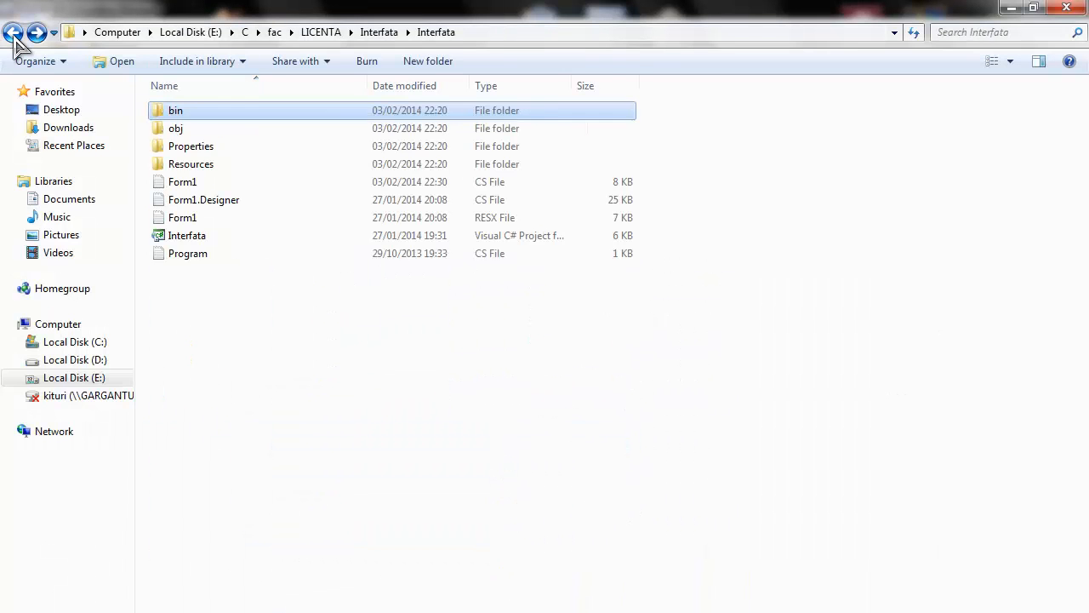
pyautogui.click(15, 38)
pyautogui.click(1013, 7)
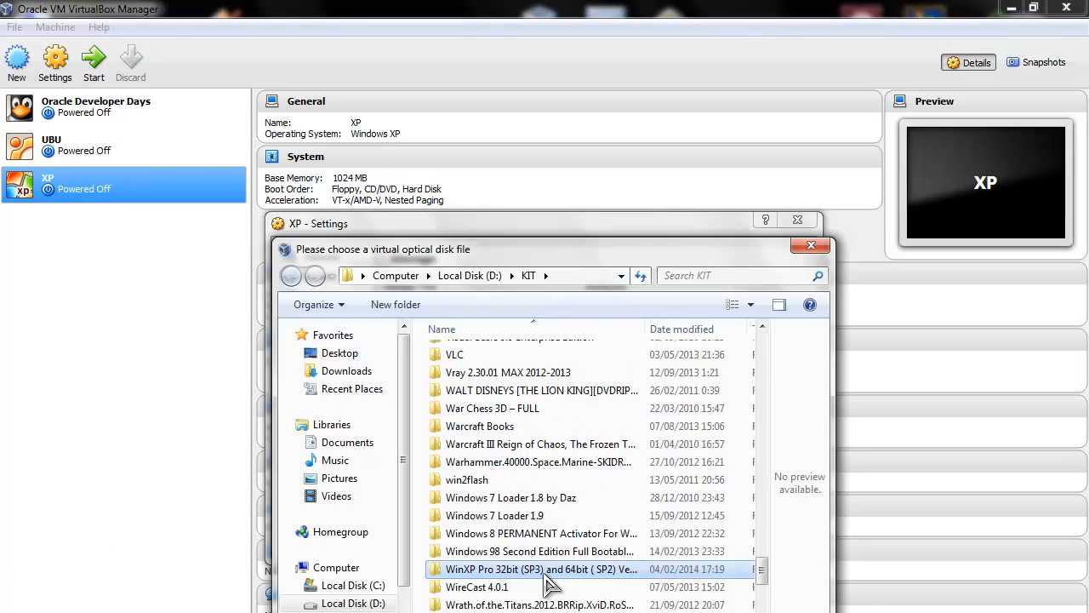
# Step: Attach the Windows XP 32bit with SP3 image from the WinXP Pro folder in D:\KIT to the CD/DVD drive
pyautogui.doubleClick(545, 570)
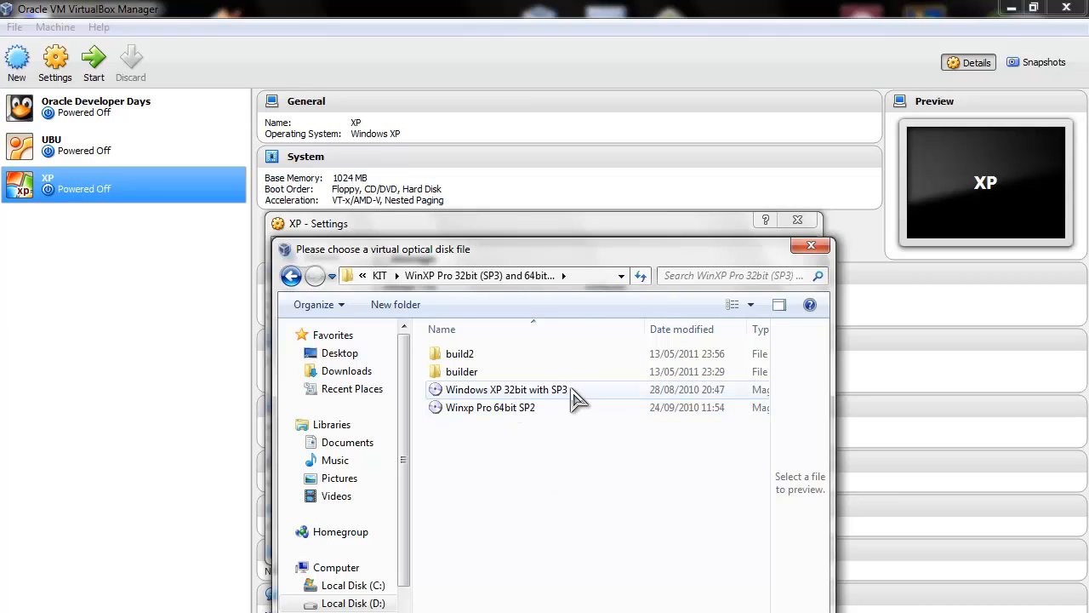
pyautogui.doubleClick(513, 391)
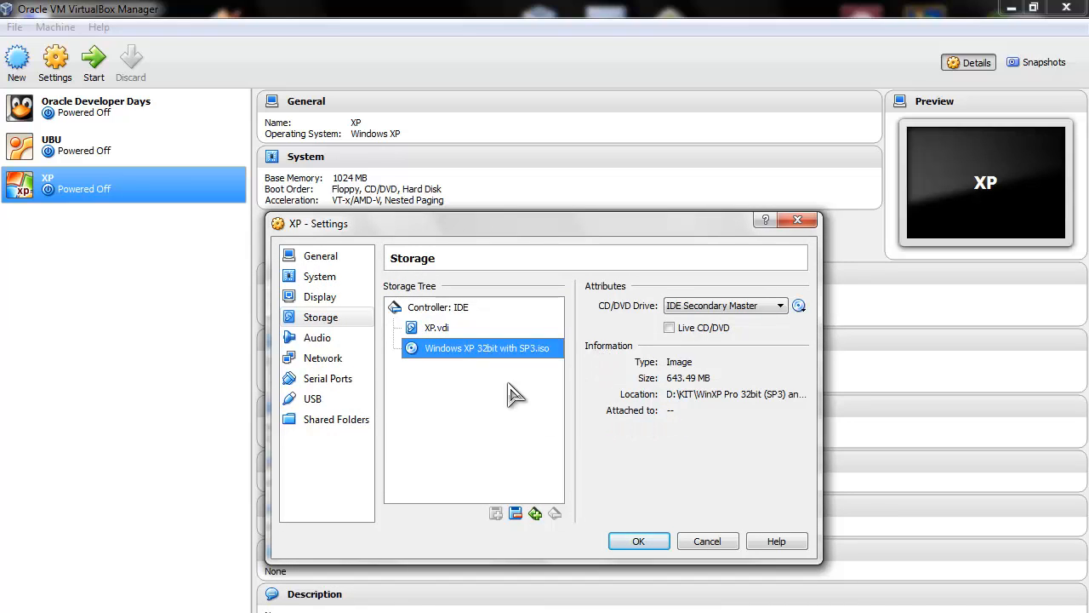
# Step: Review the XP machine's processor settings, motherboard boot order, and audio settings
pyautogui.click(324, 284)
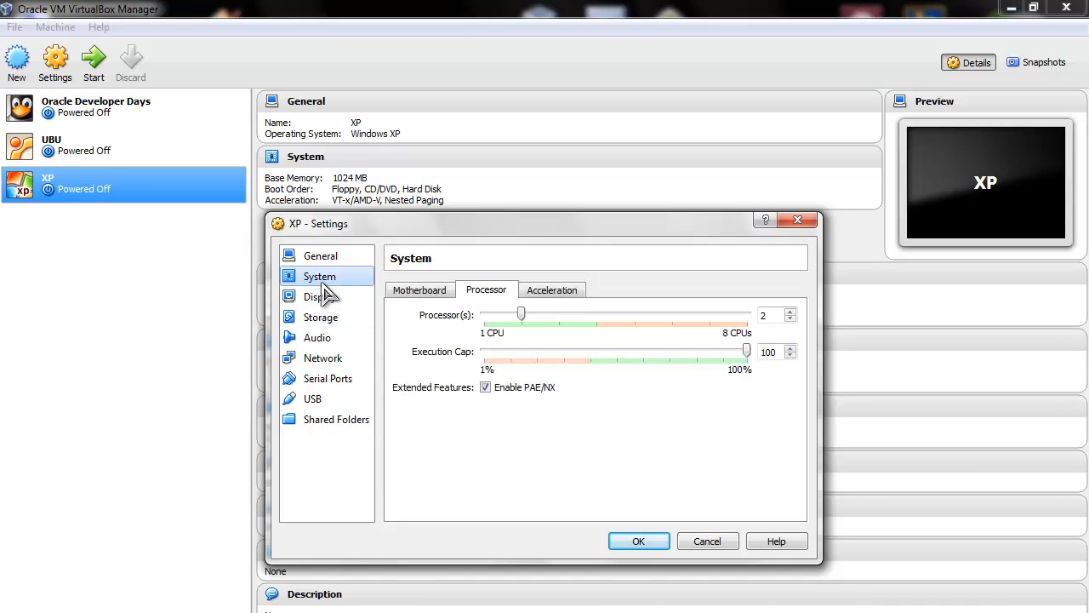
pyautogui.click(429, 290)
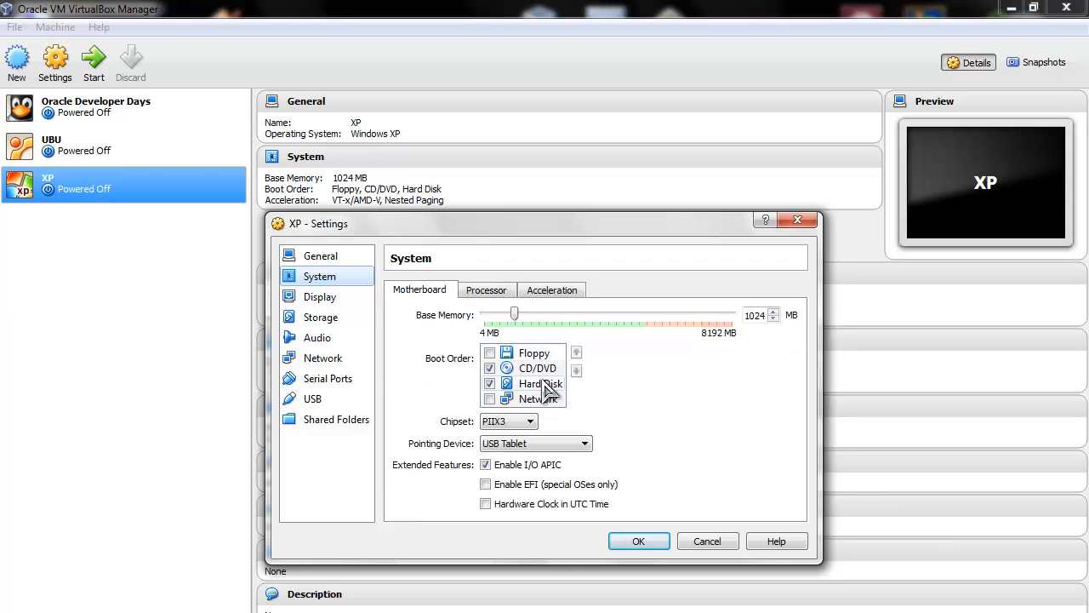
pyautogui.click(344, 340)
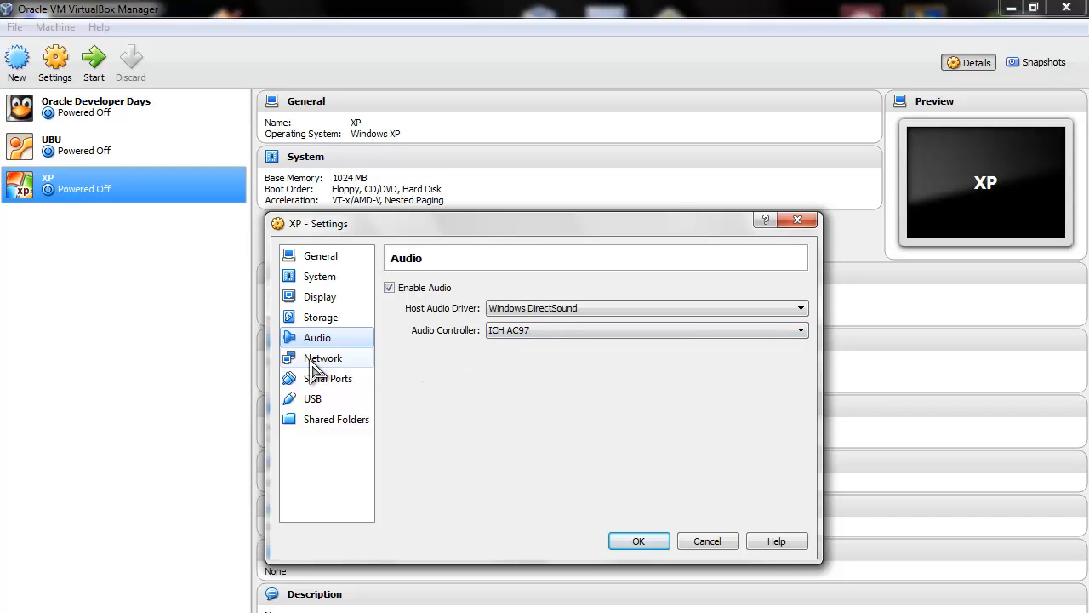
# Step: Attach network Adapter 1 to a Bridged Adapter using the Atheros AR8131 PCI-E Gigabit Ethernet Controller (NDIS 6.20)
pyautogui.click(317, 365)
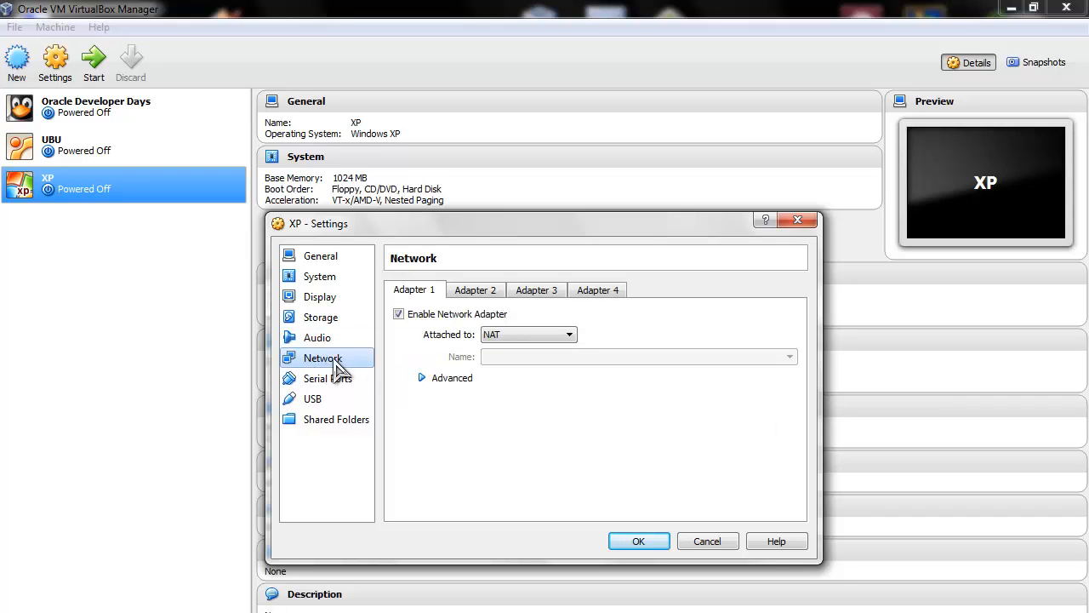
pyautogui.click(509, 338)
pyautogui.click(534, 382)
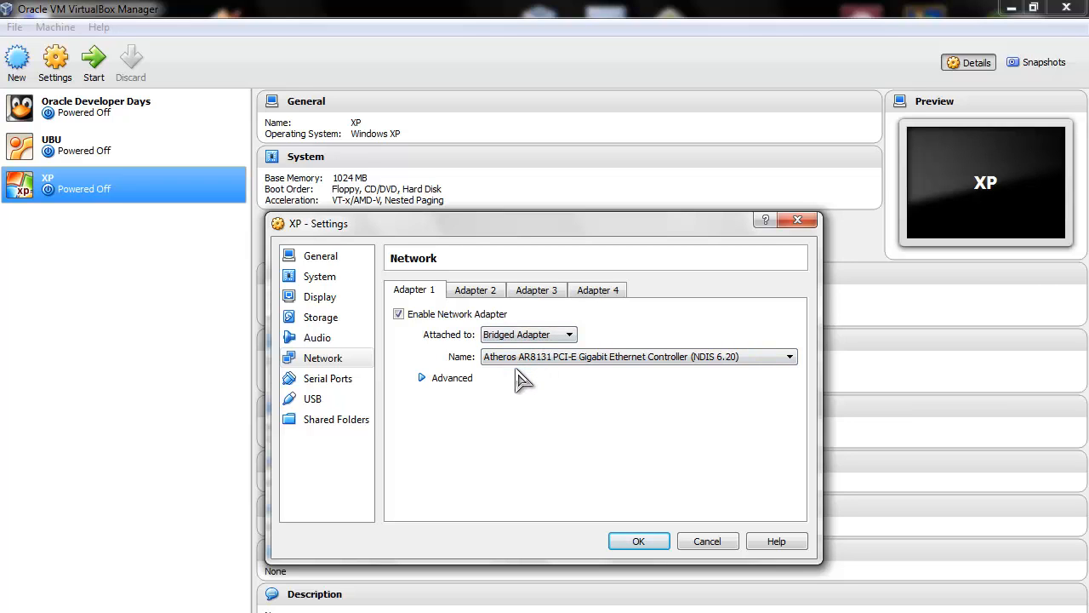
pyautogui.click(489, 358)
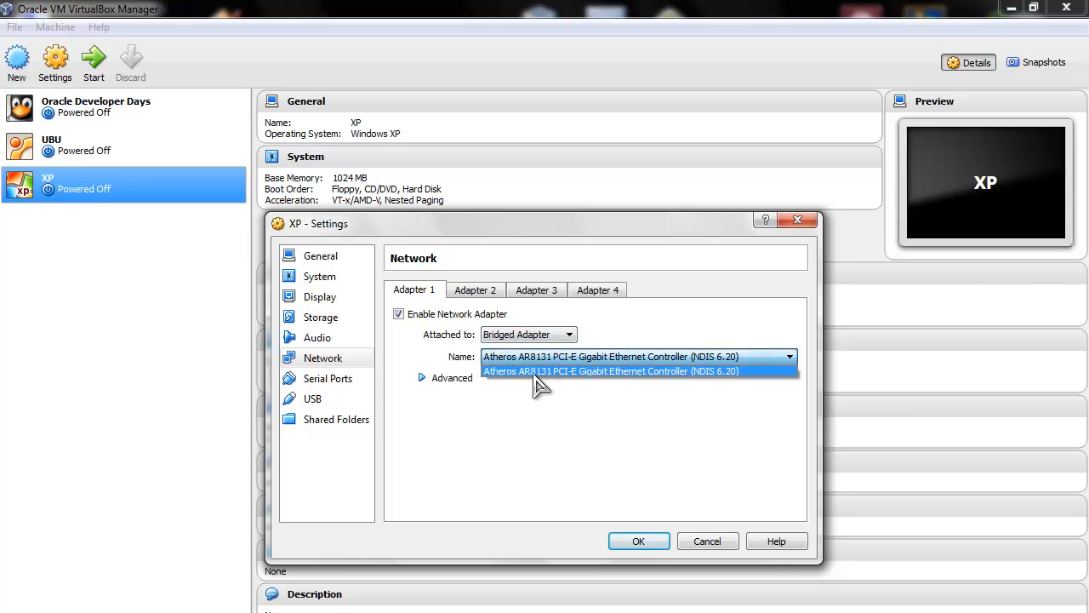
pyautogui.click(535, 375)
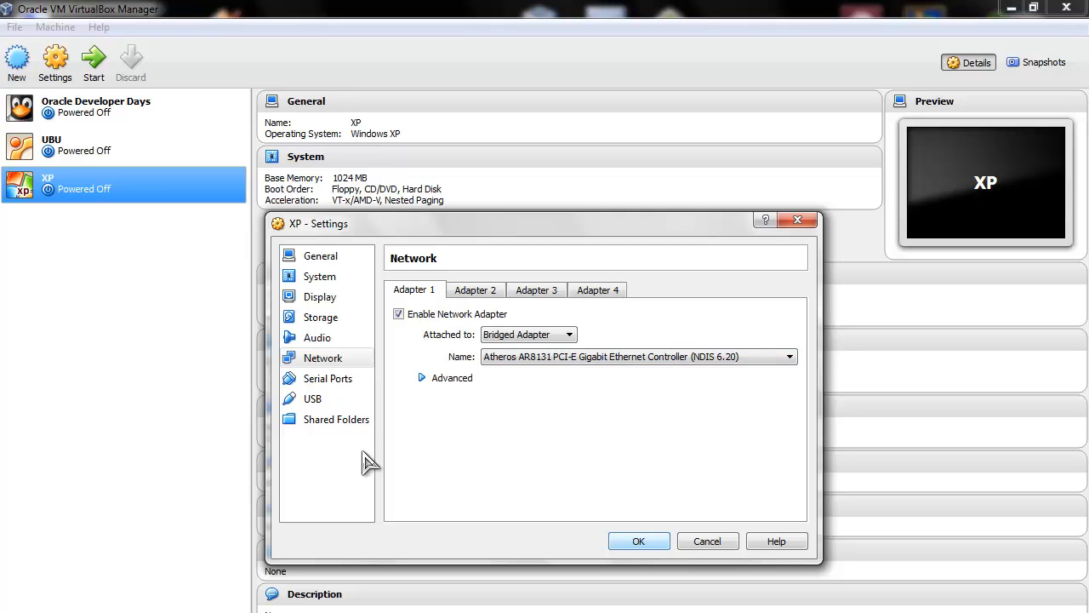
# Step: Check the USB controller options, accept the XP machine's settings, and start the machine
pyautogui.click(361, 400)
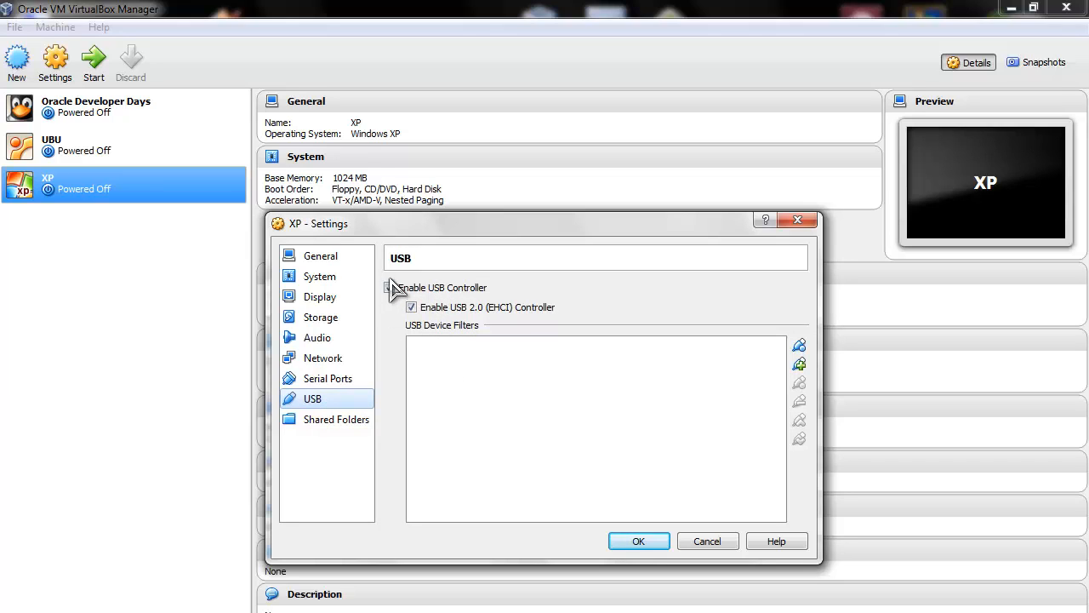
pyautogui.click(638, 543)
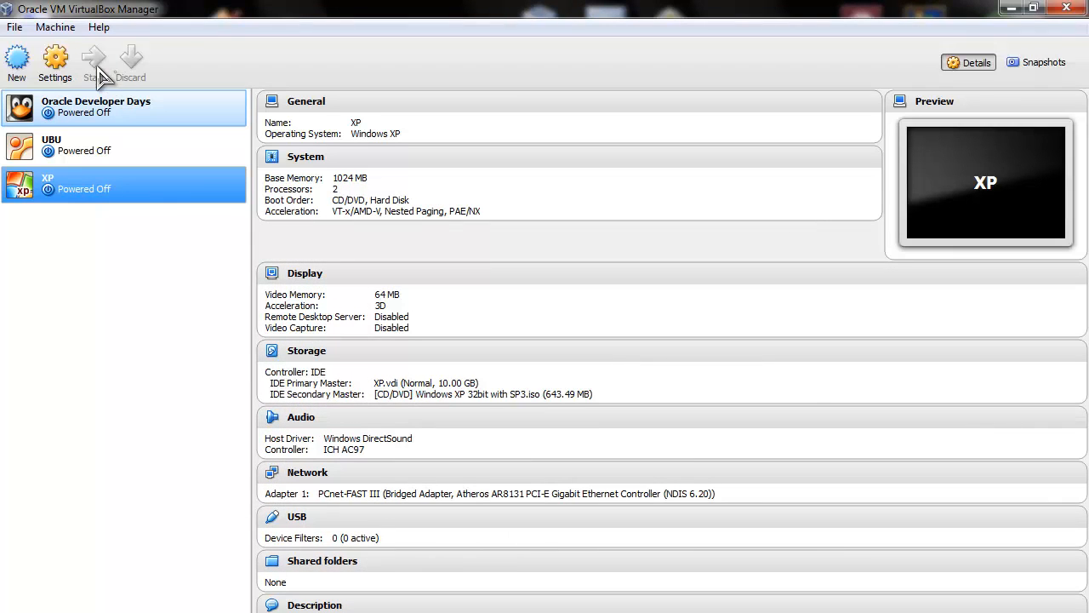
pyautogui.click(100, 77)
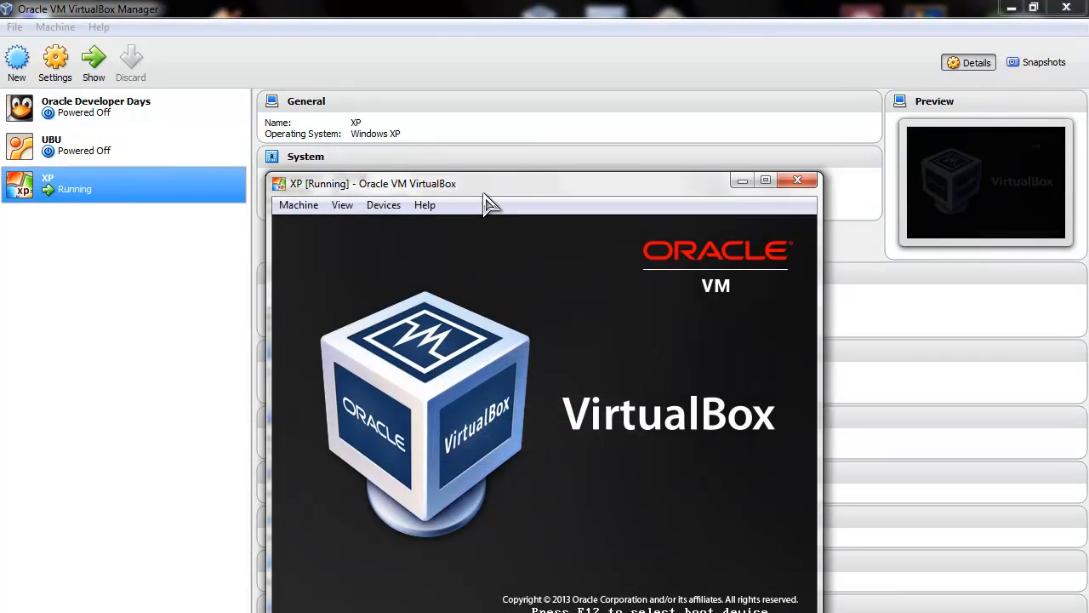
# Step: Reposition the running XP machine's window, switch it to Scaled Mode, and enlarge it to fill nearly the whole desktop
pyautogui.moveTo(486, 189); pyautogui.dragTo(466, 102)
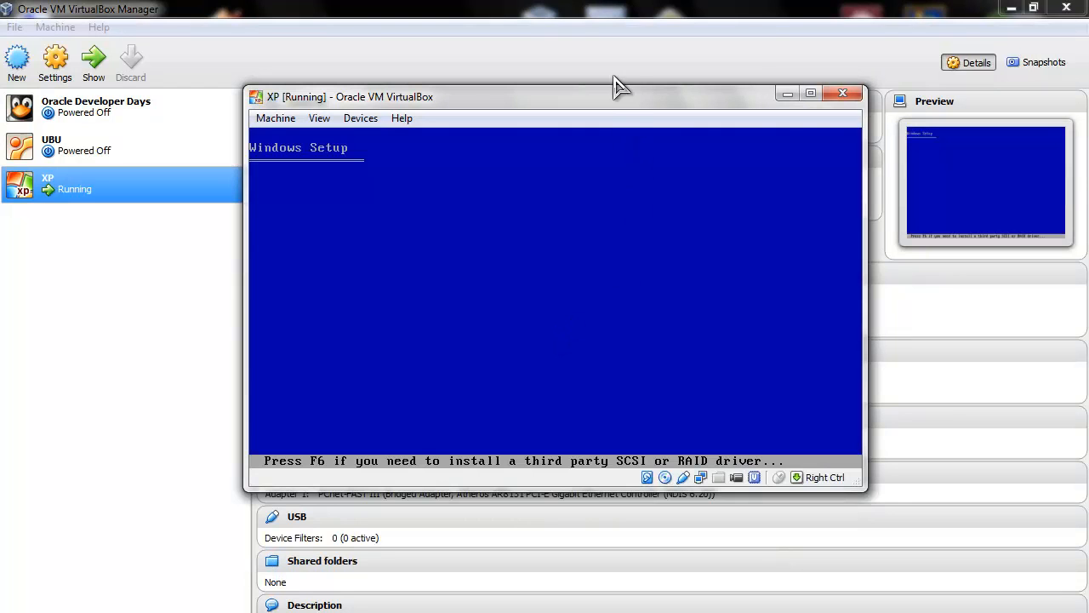
pyautogui.moveTo(606, 105); pyautogui.dragTo(377, 35)
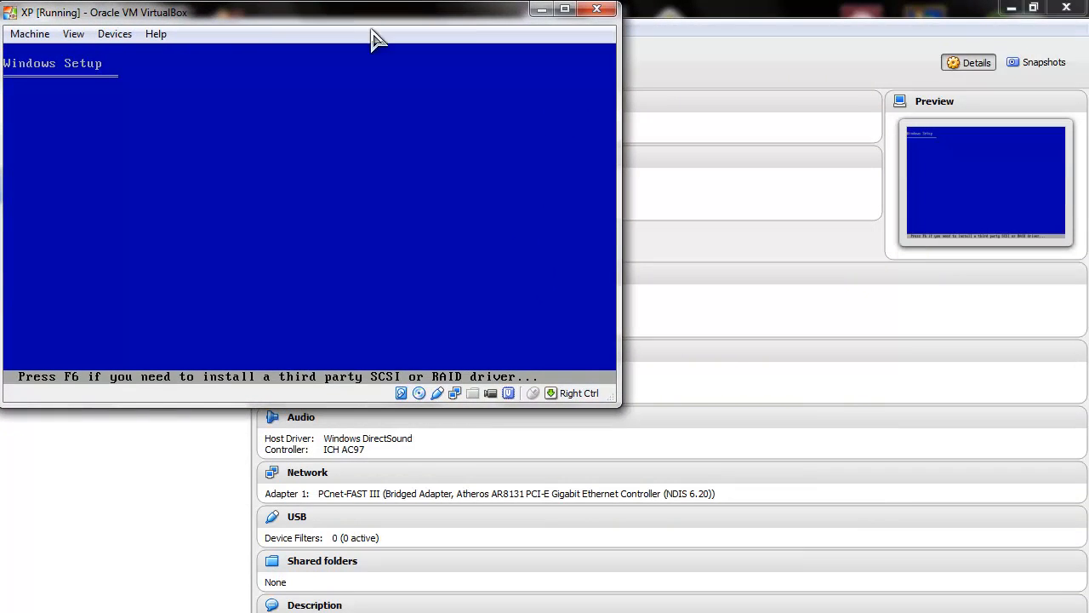
pyautogui.moveTo(631, 391); pyautogui.dragTo(822, 506)
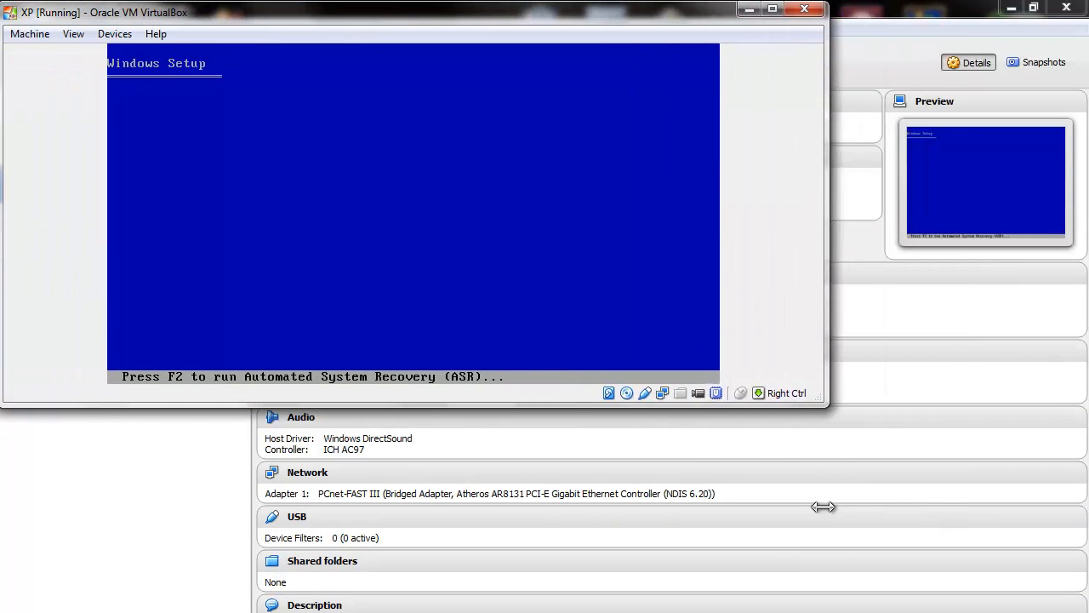
pyautogui.moveTo(820, 403); pyautogui.dragTo(1081, 605)
pyautogui.click(73, 34)
pyautogui.click(139, 92)
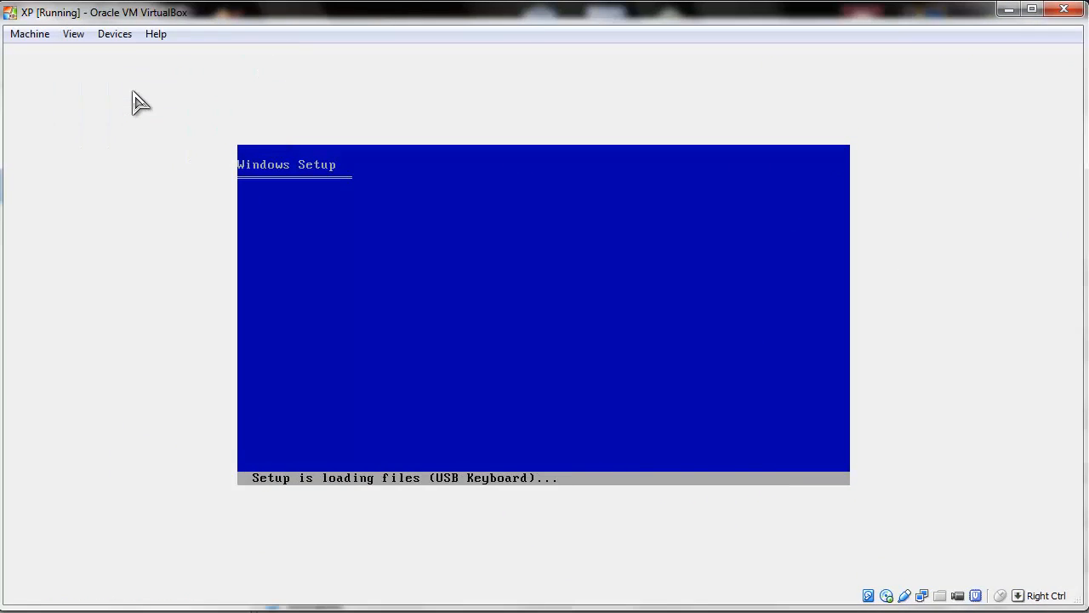
pyautogui.moveTo(437, 218); pyautogui.dragTo(175, 22)
pyautogui.moveTo(564, 437); pyautogui.dragTo(1085, 600)
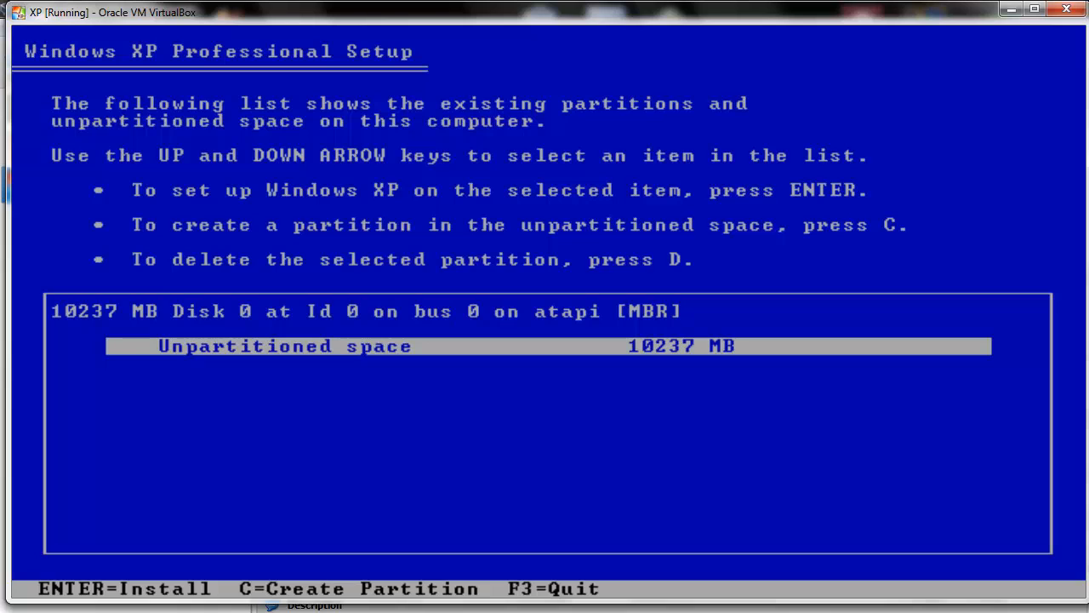
# Step: Create a 10229 MB partition in the unpartitioned space and install Windows XP on it, formatting it with the full NTFS option
pyautogui.press('c')
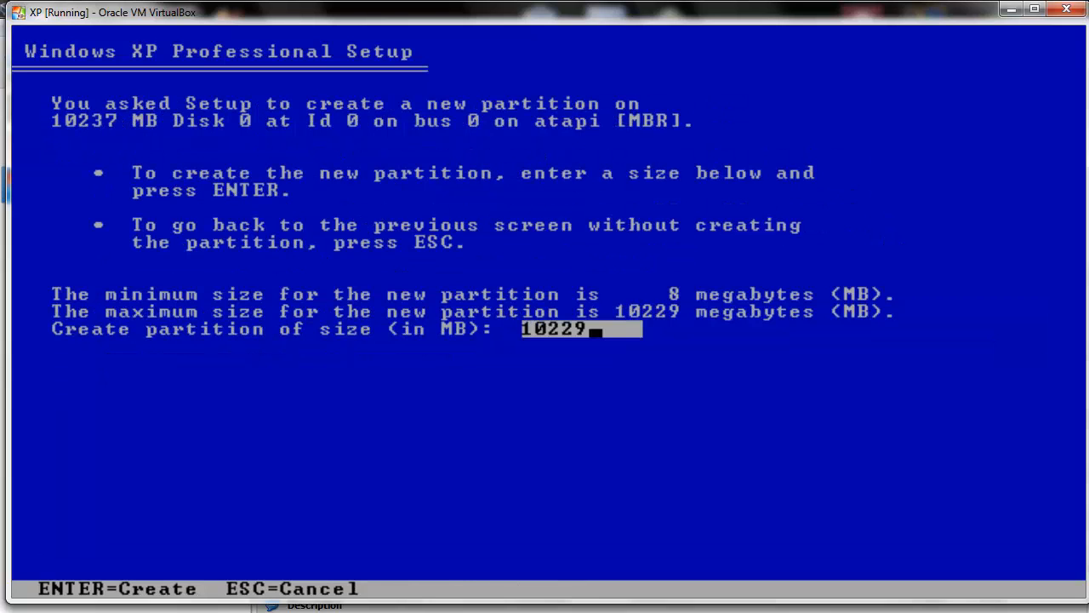
pyautogui.press('Return')
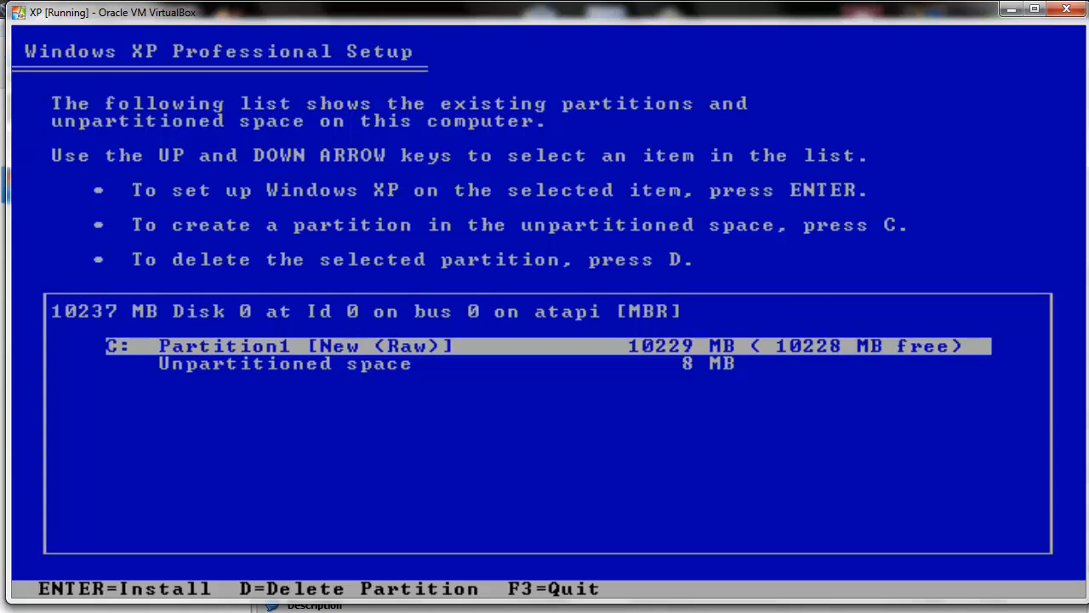
pyautogui.press('Return')
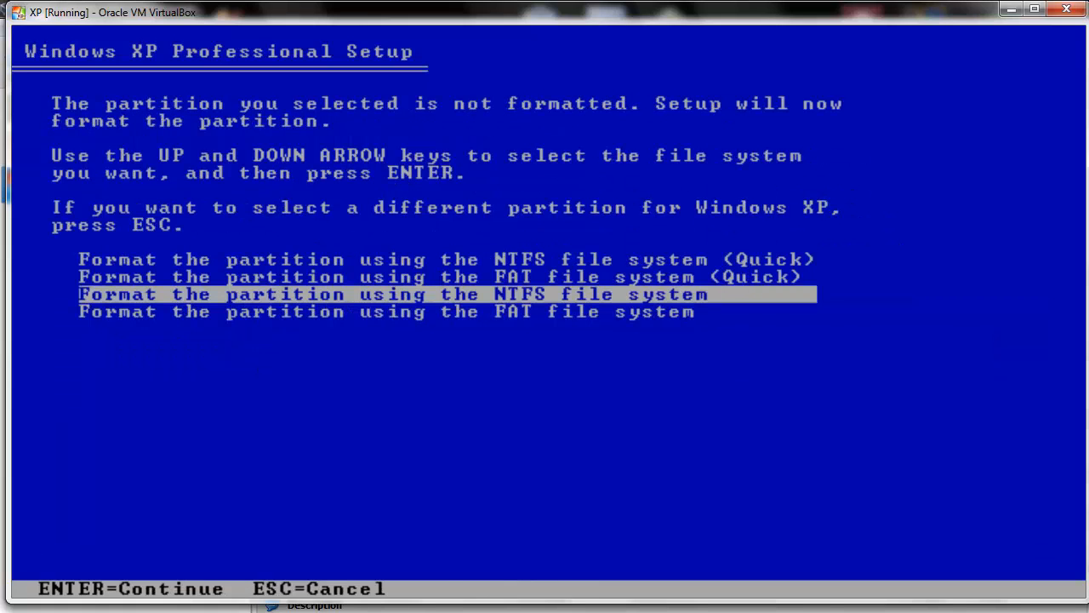
pyautogui.press('Return')
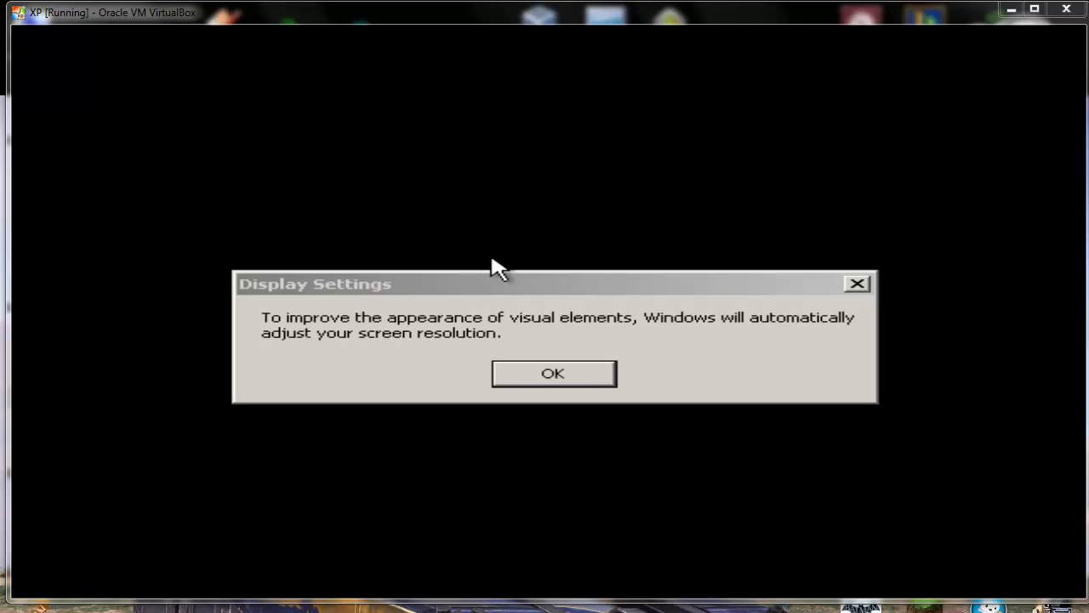
# Step: Accept and keep the automatic screen resolution adjustment, and begin the Microsoft Windows welcome setup
pyautogui.click(575, 375)
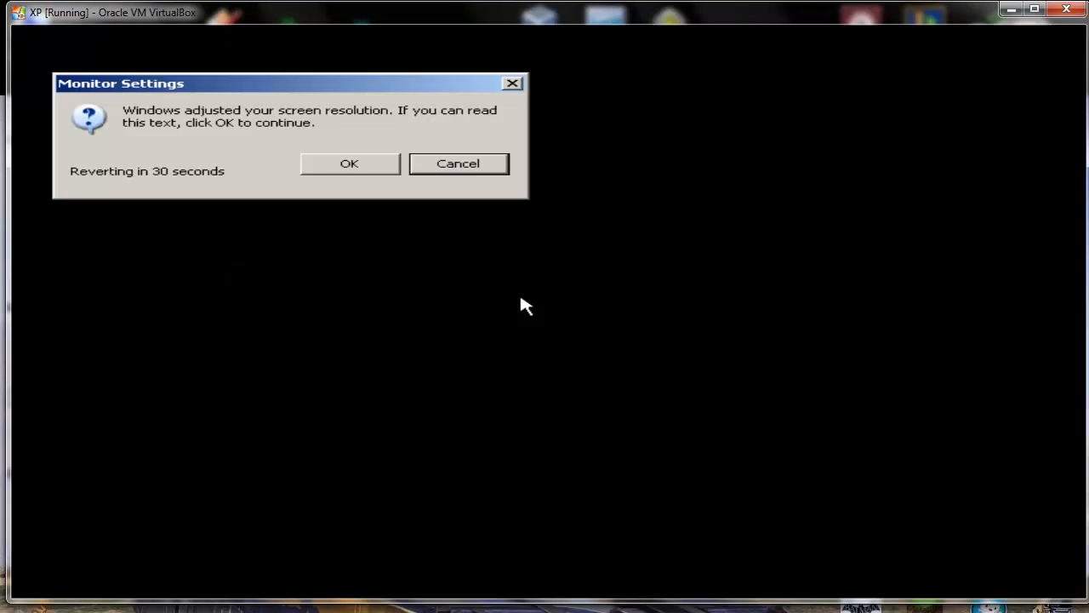
pyautogui.click(365, 170)
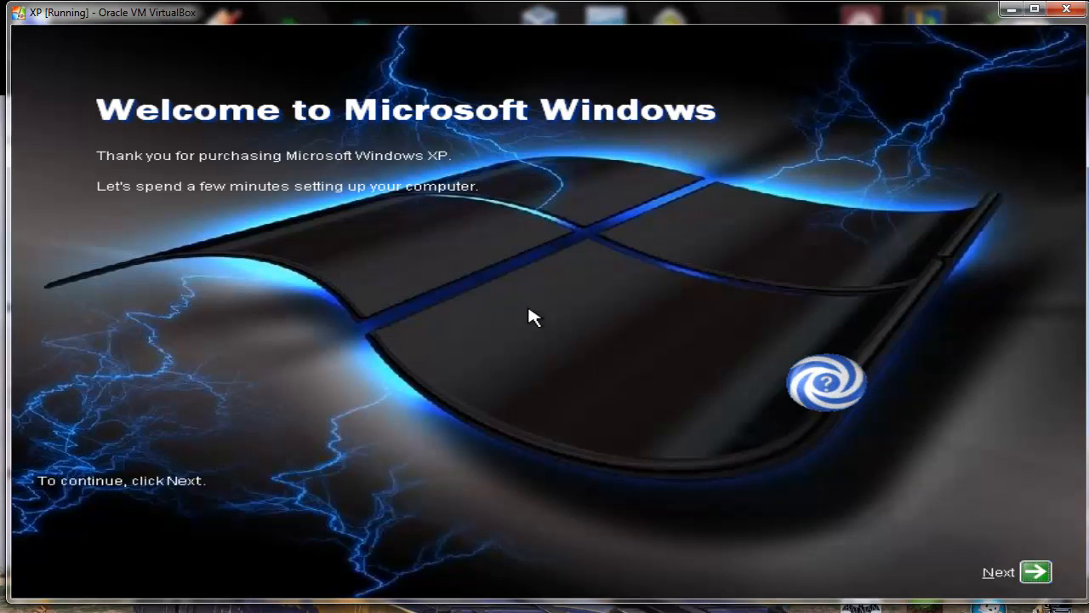
pyautogui.click(1033, 573)
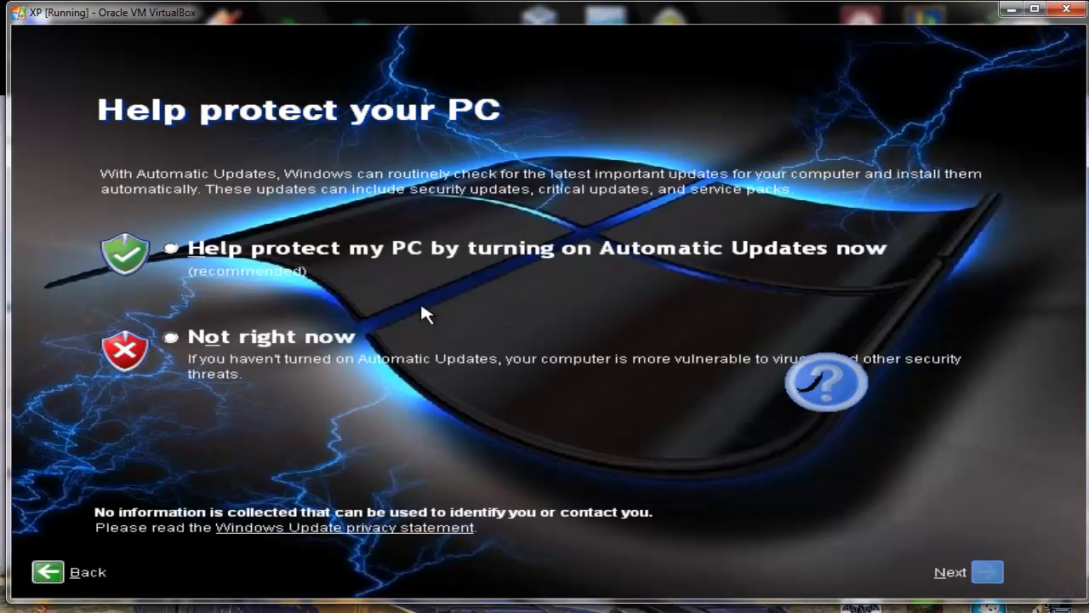
# Step: Choose Not right now for Automatic Updates and skip the Internet connectivity check
pyautogui.click(267, 340)
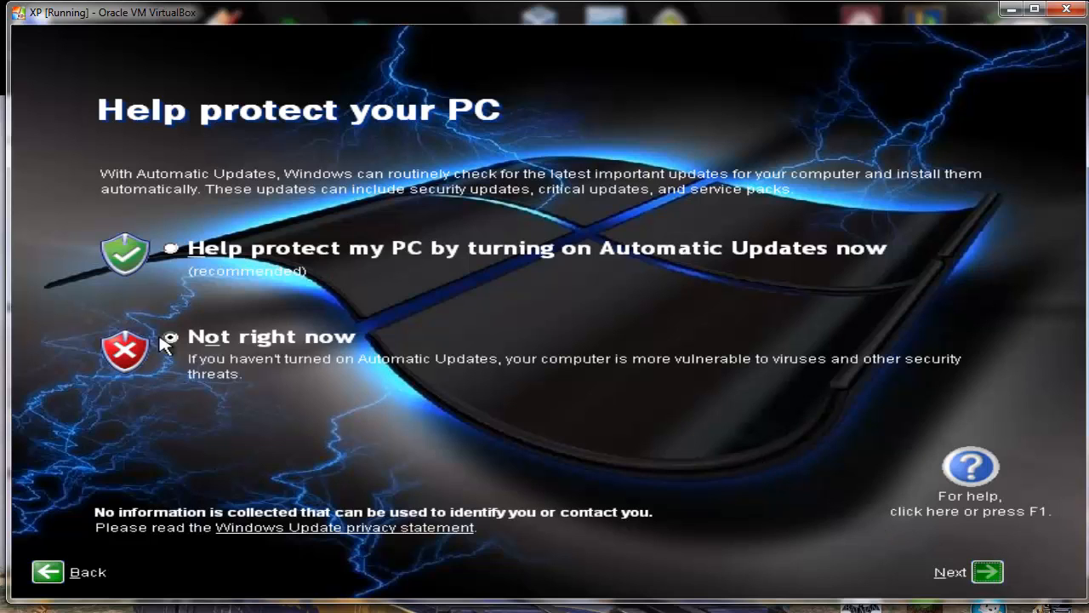
pyautogui.click(986, 571)
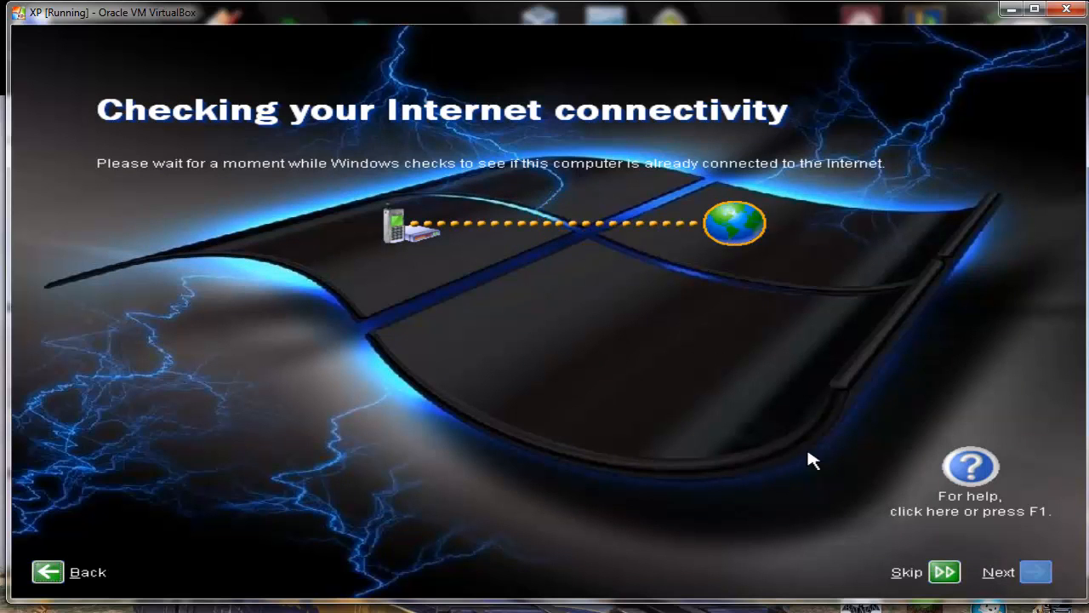
pyautogui.click(943, 571)
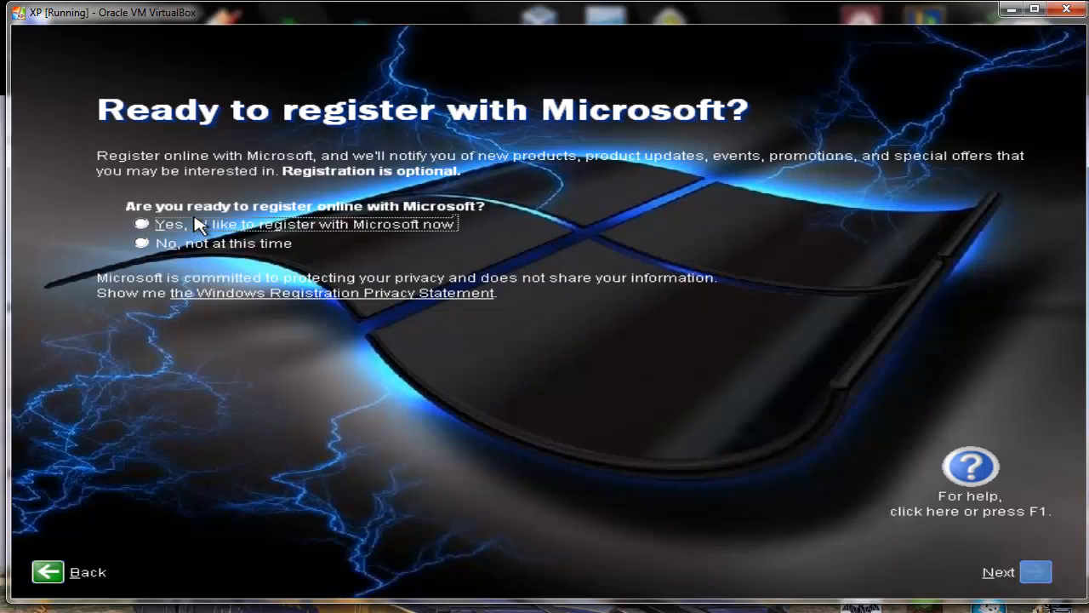
# Step: Decline online registration and finish the Windows XP setup with ComputingCode as the first user
pyautogui.click(247, 244)
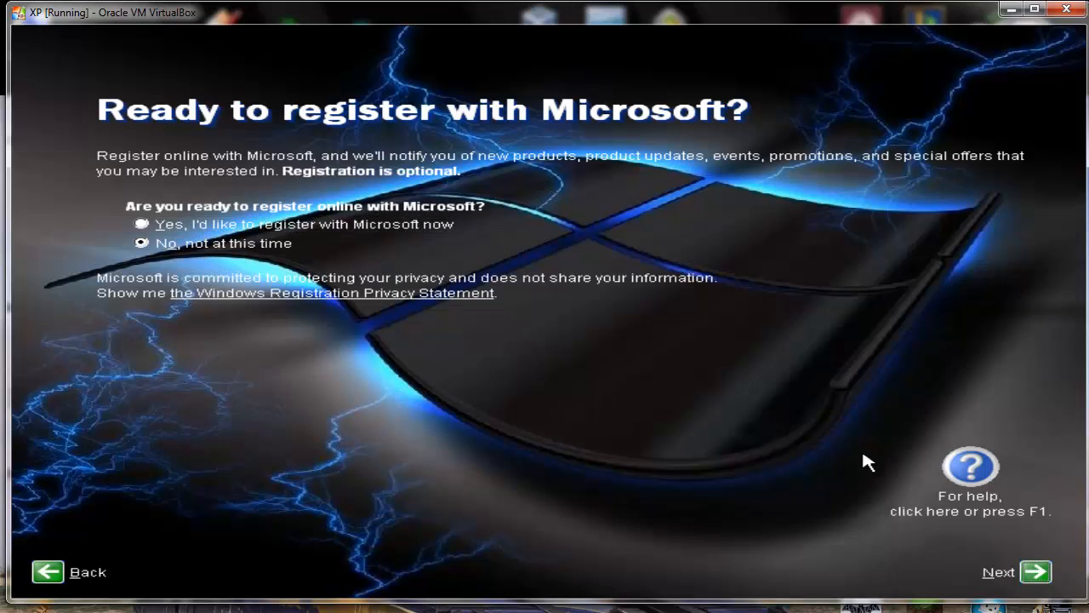
pyautogui.click(1039, 575)
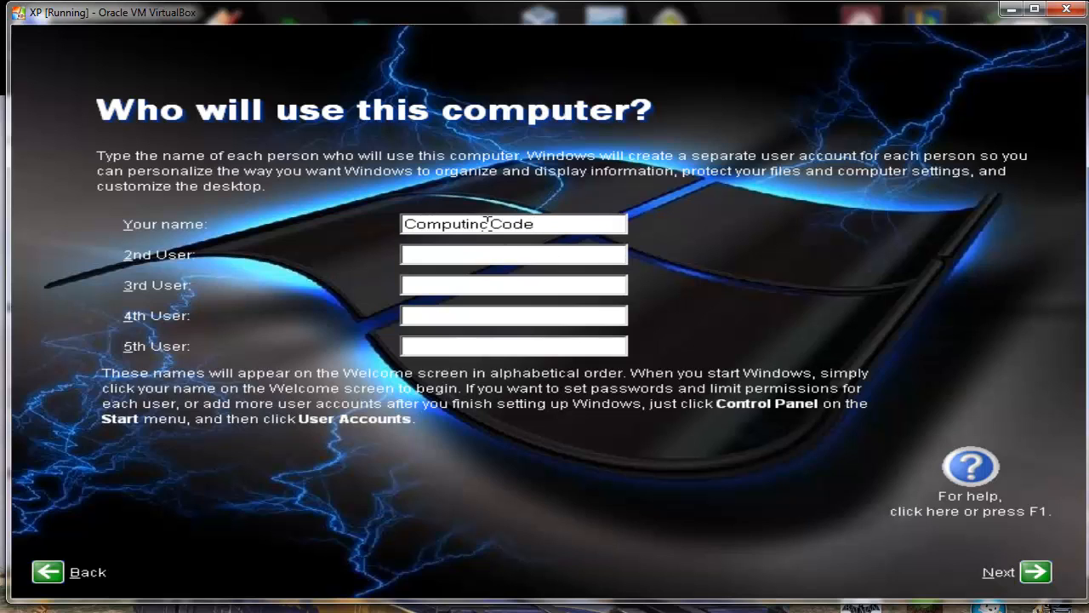
pyautogui.click(1037, 572)
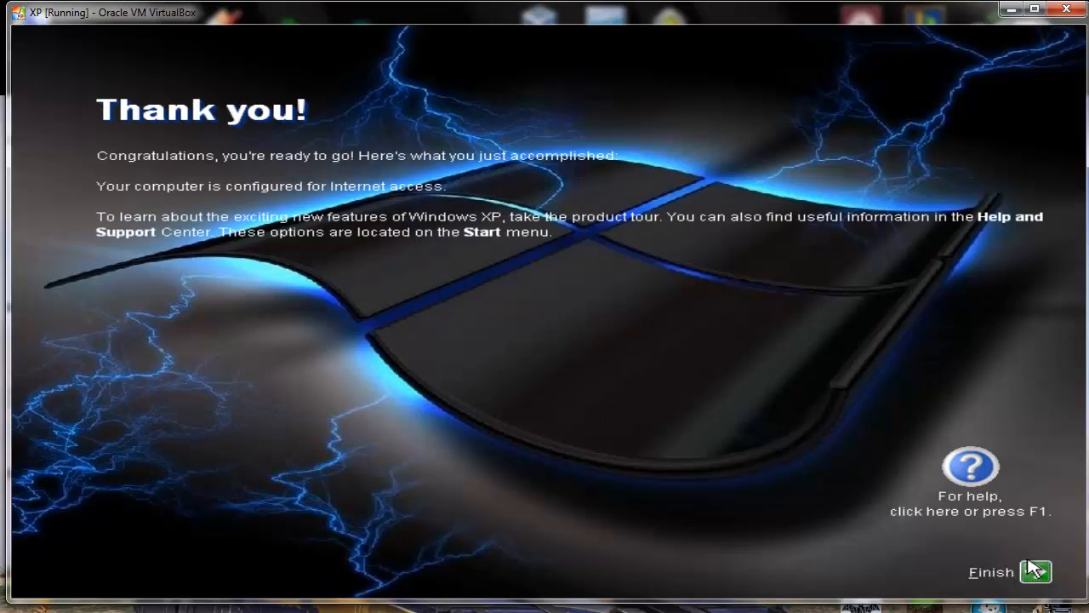
pyautogui.click(1037, 571)
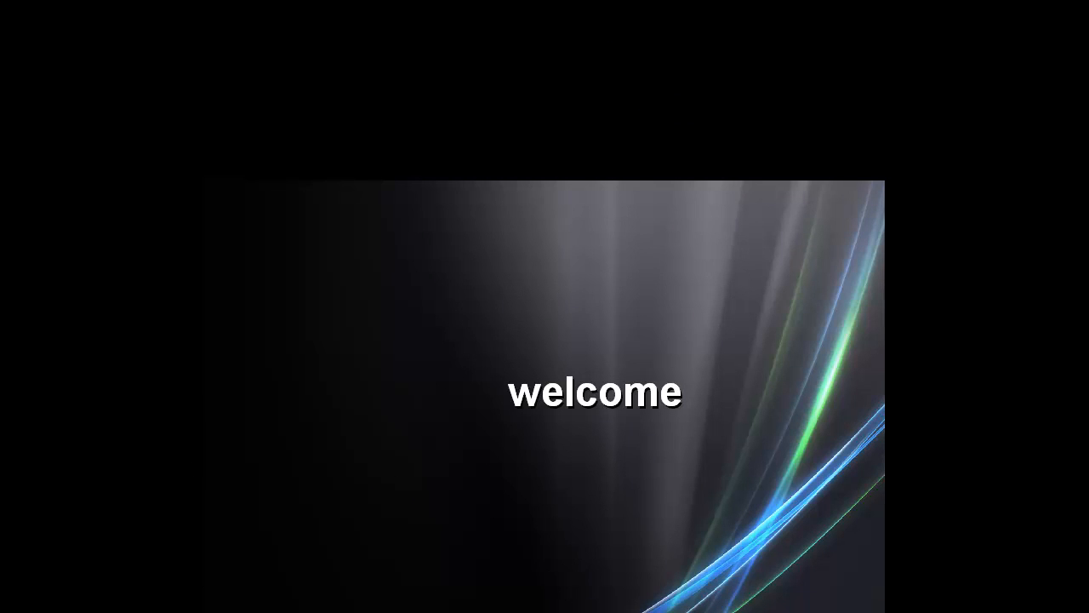
# Step: Switch the XP machine from full screen back to a normal window
pyautogui.hotkey('ctrl', 'f')
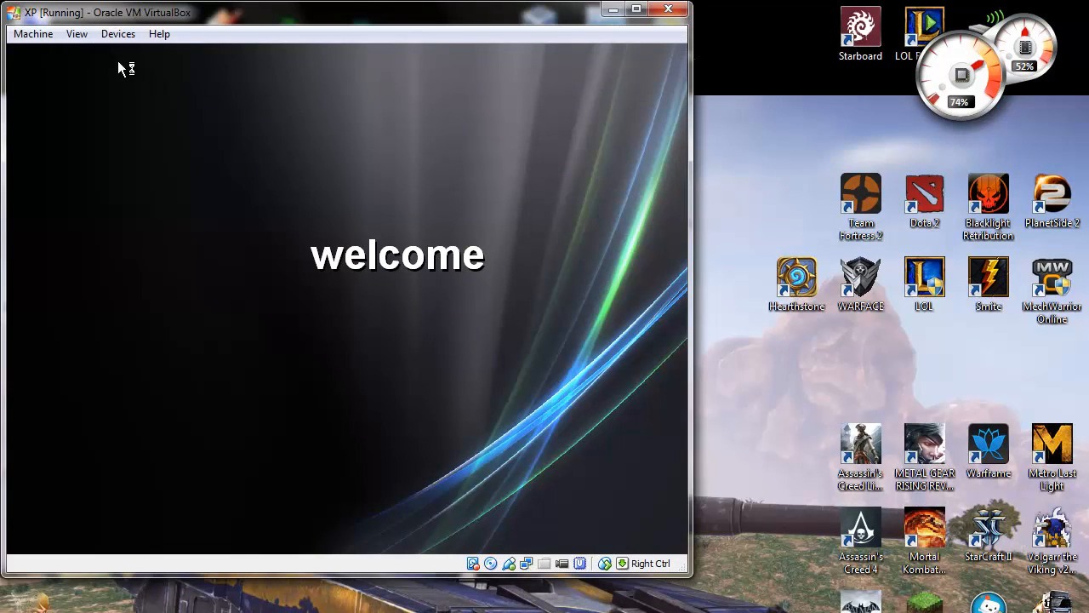
pyautogui.click(76, 36)
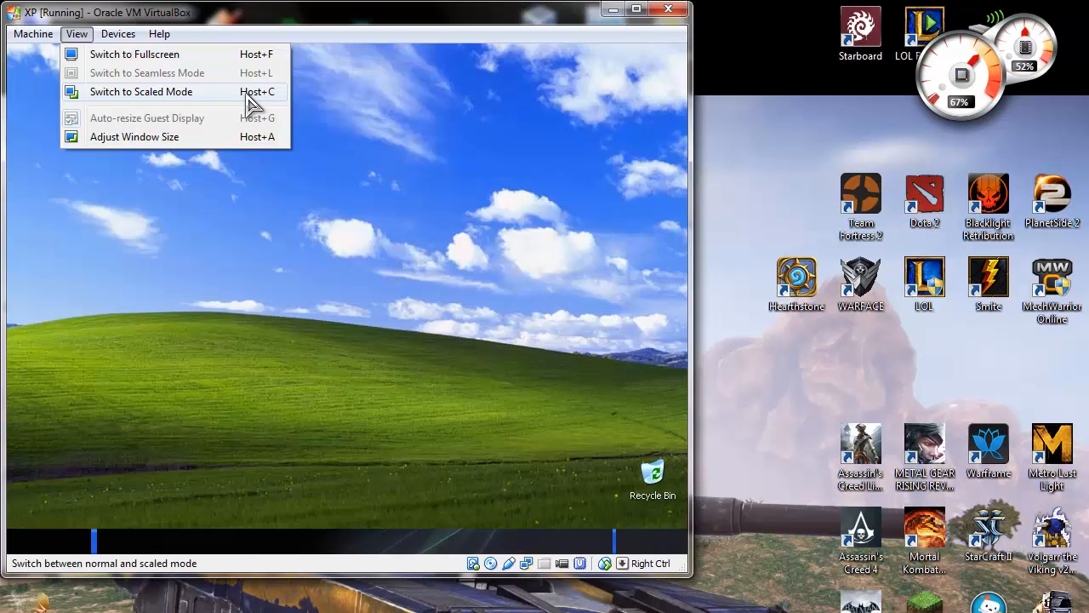
pyautogui.click(246, 100)
pyautogui.click(119, 35)
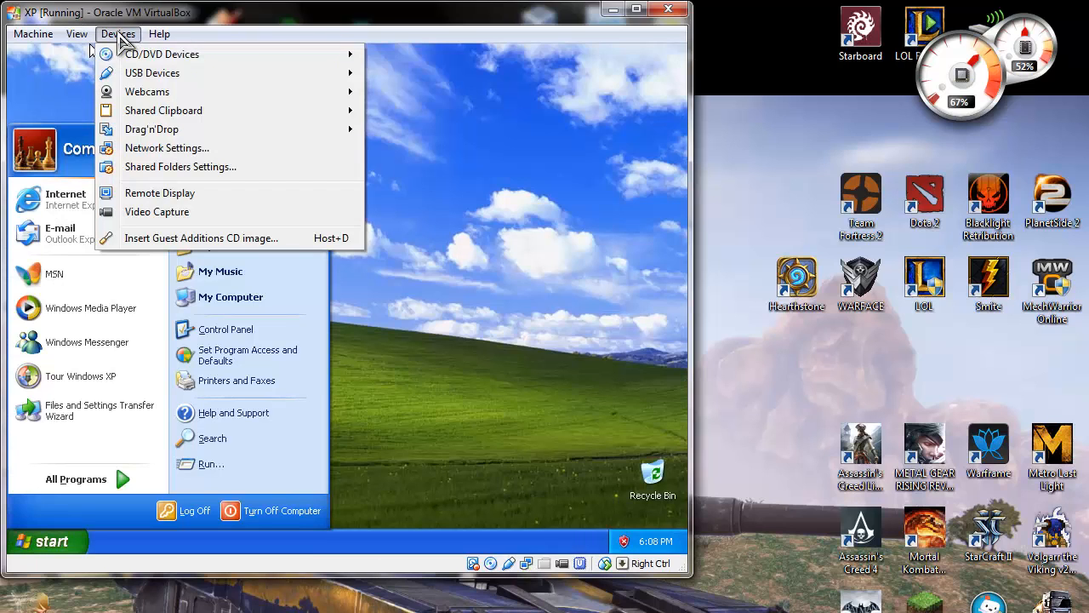
pyautogui.click(136, 245)
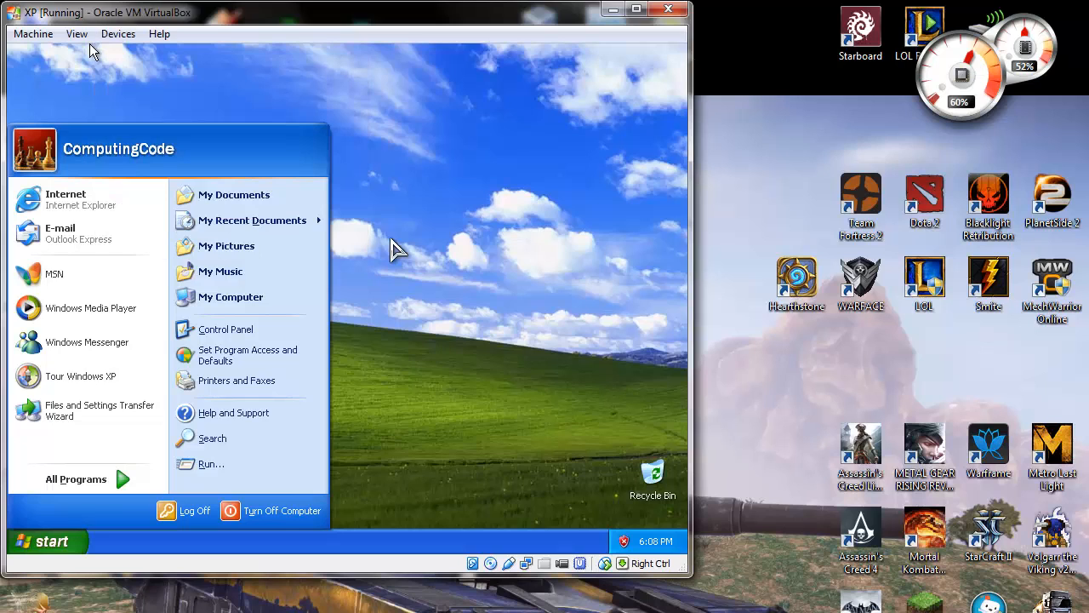
# Step: Dismiss the antivirus warning balloon and open My Computer in Windows XP
pyautogui.click(24, 541)
pyautogui.click(25, 541)
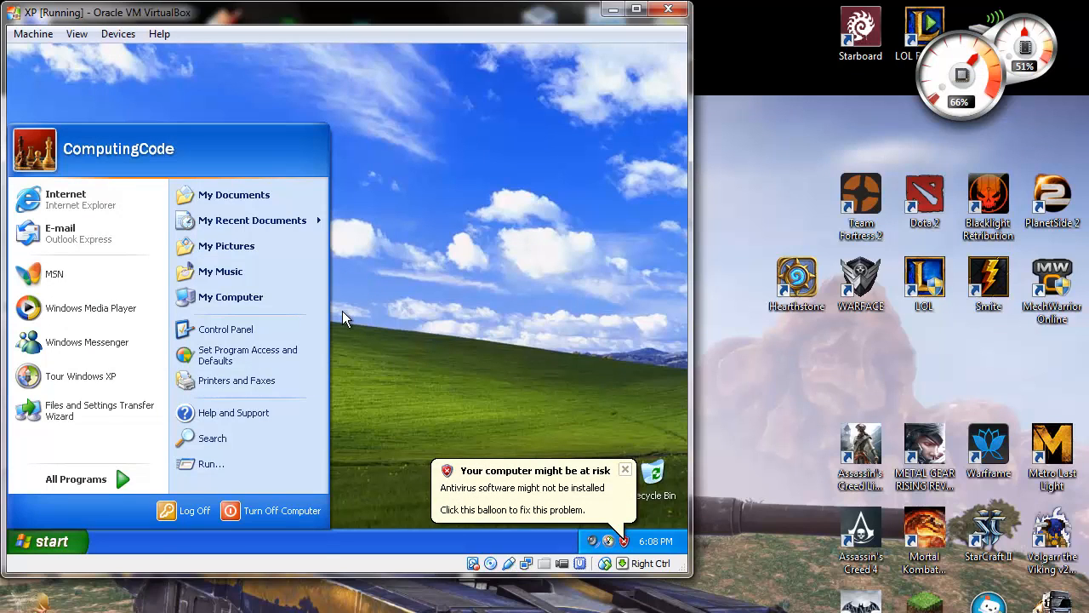
pyautogui.click(624, 470)
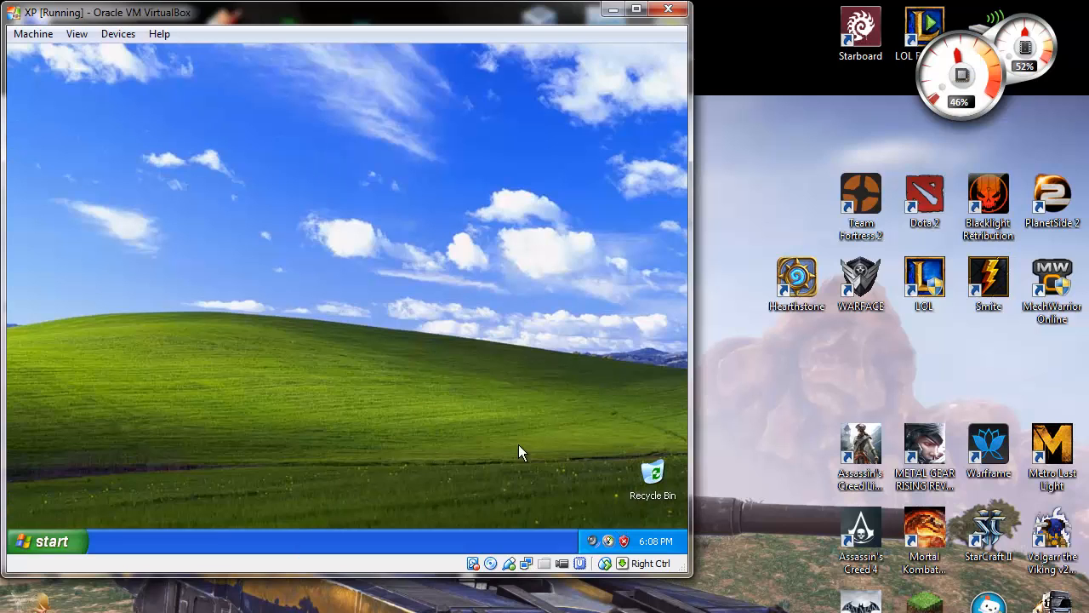
pyautogui.click(66, 541)
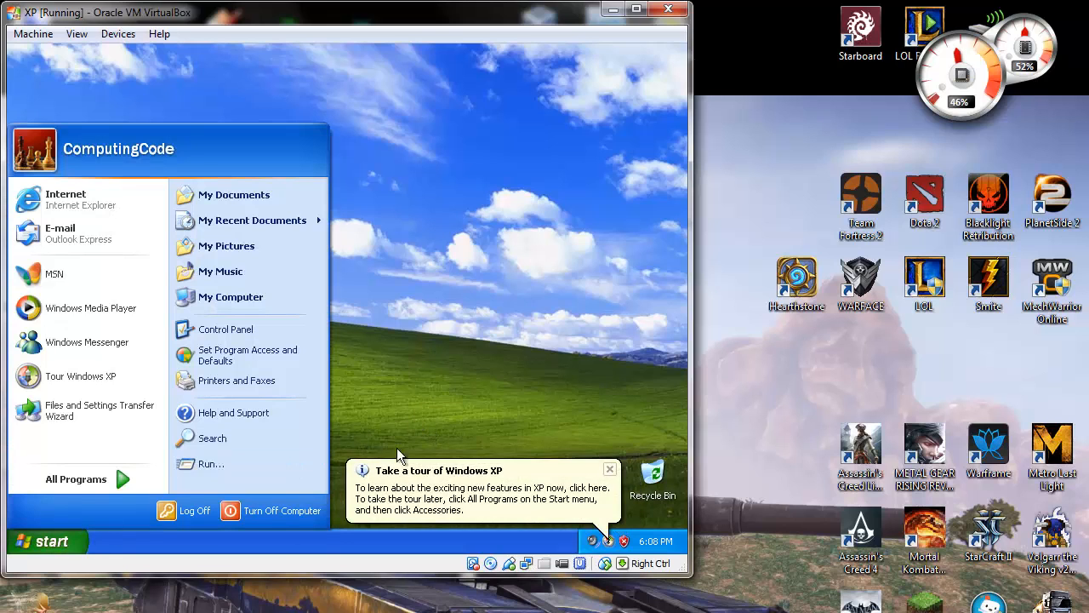
pyautogui.click(255, 293)
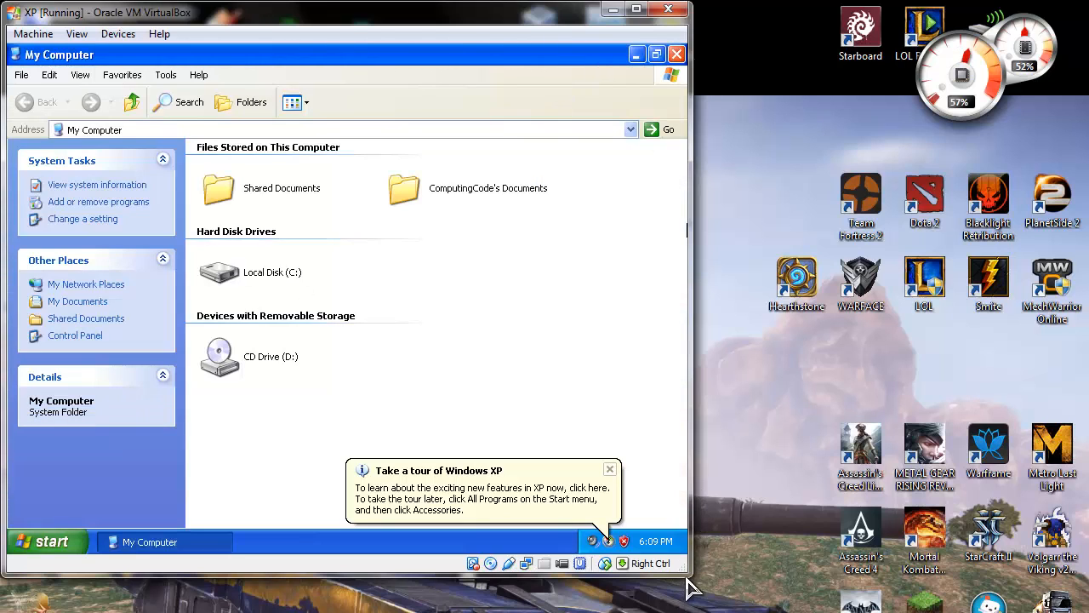
# Step: Enlarge the XP machine's window, dismiss the Windows XP tour balloon, and insert the Guest Additions CD image
pyautogui.moveTo(689, 571); pyautogui.dragTo(1075, 605)
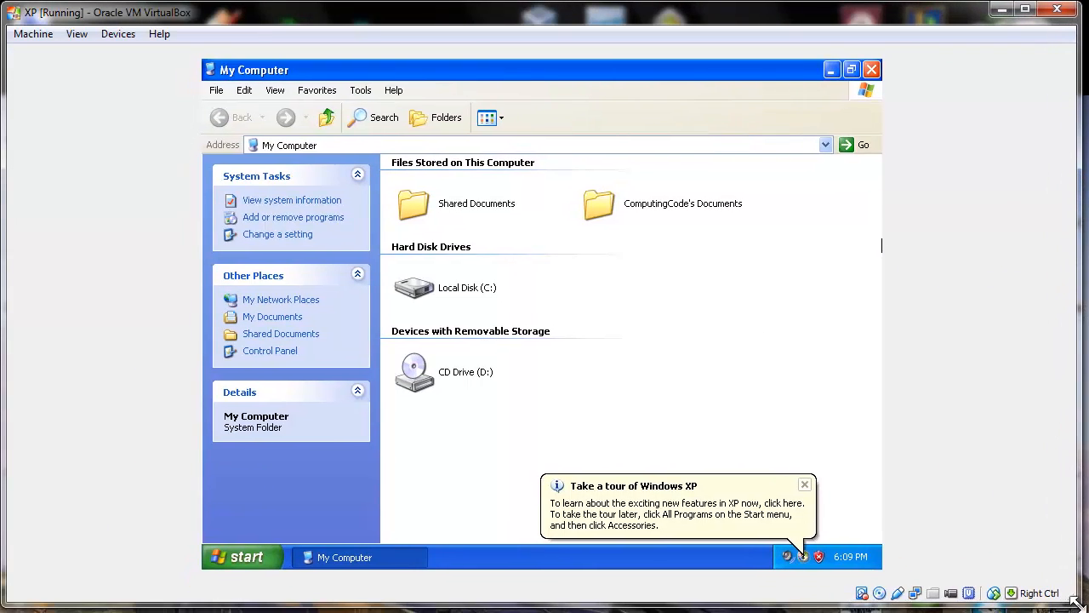
pyautogui.click(803, 485)
pyautogui.click(118, 34)
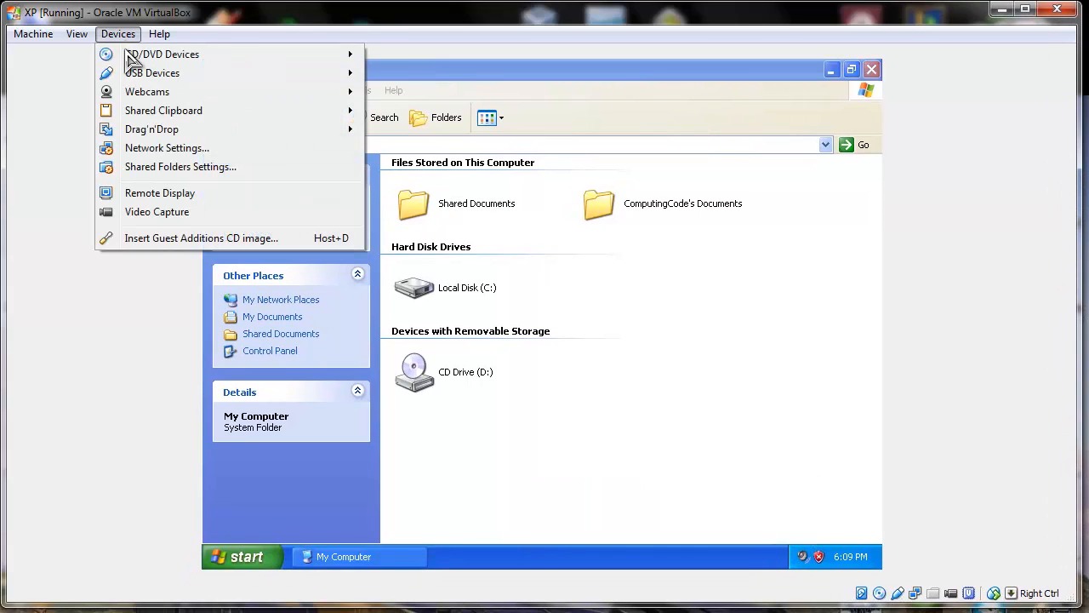
pyautogui.click(156, 243)
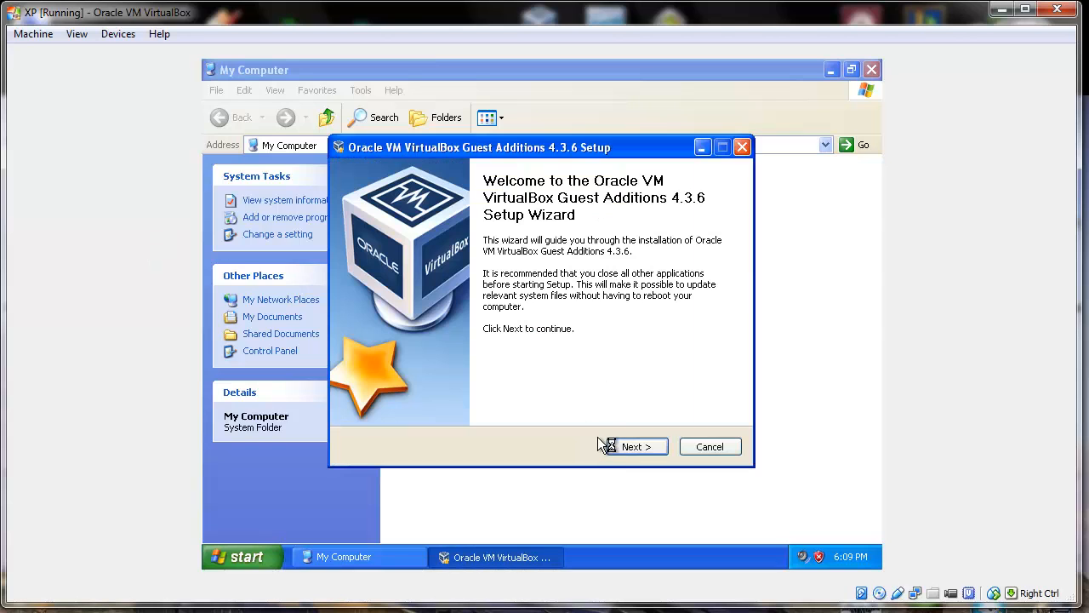
# Step: Restart the Windows XP guest from within its own desktop
pyautogui.click(243, 557)
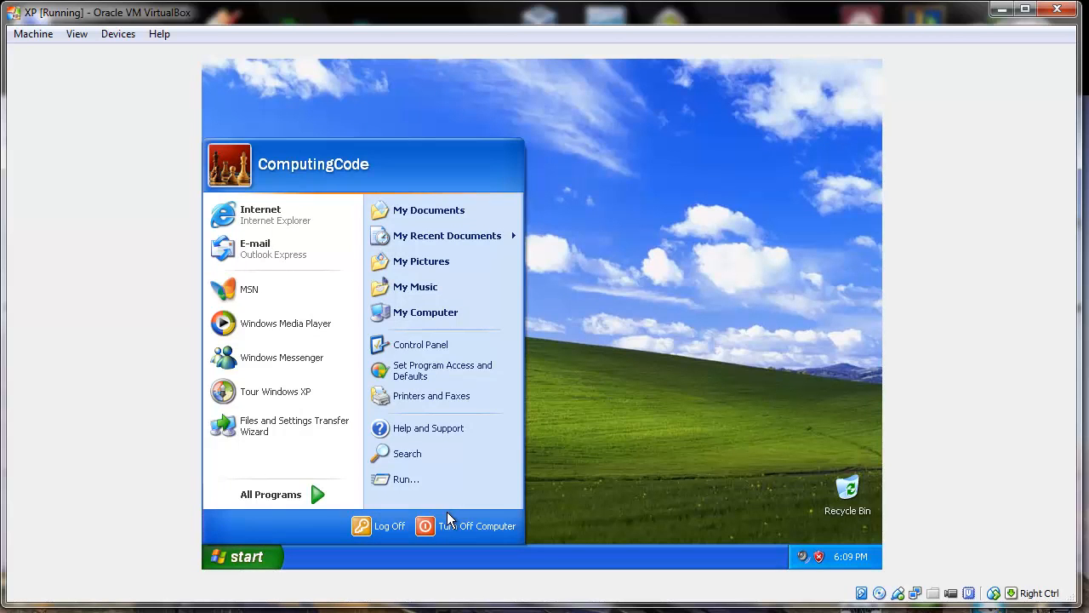
pyautogui.click(447, 515)
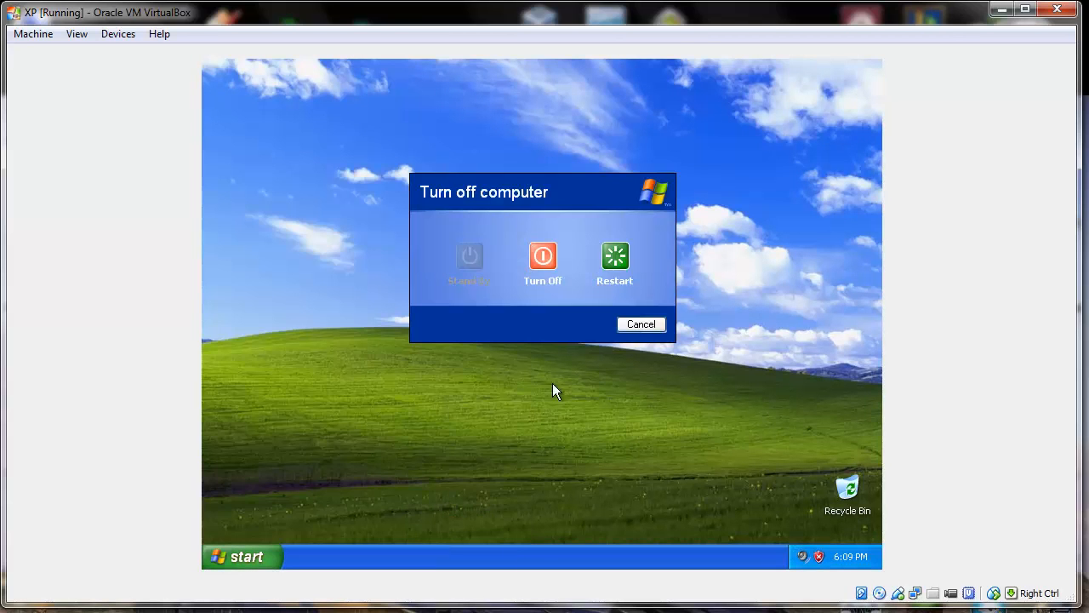
pyautogui.click(614, 274)
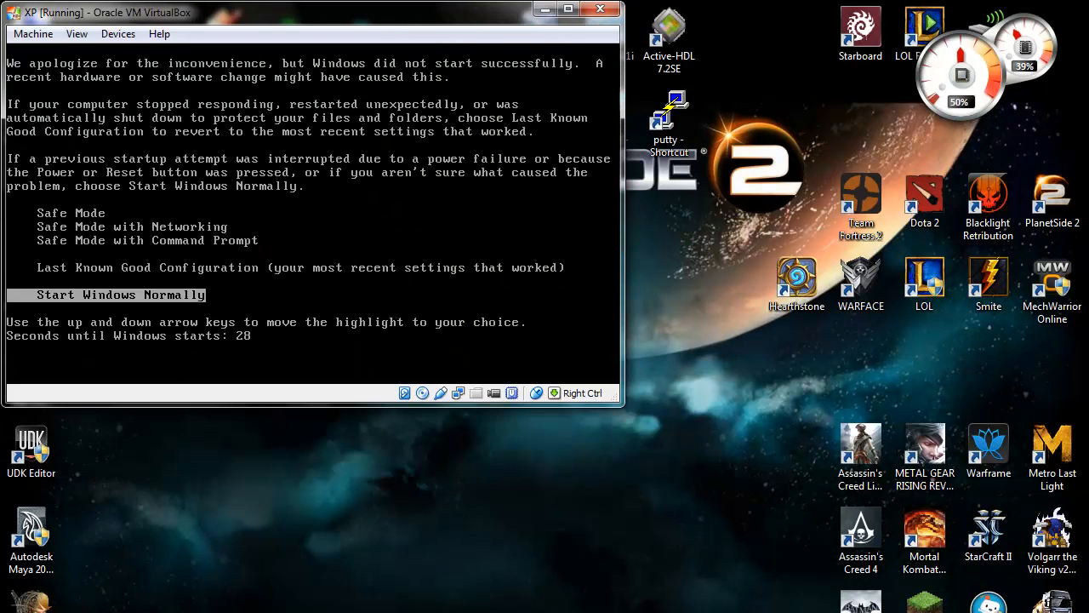
# Step: Boot the Windows XP guest in Safe Mode from the startup options
pyautogui.press('Up')
pyautogui.press('Up')
pyautogui.press('Up')
pyautogui.press('Up')
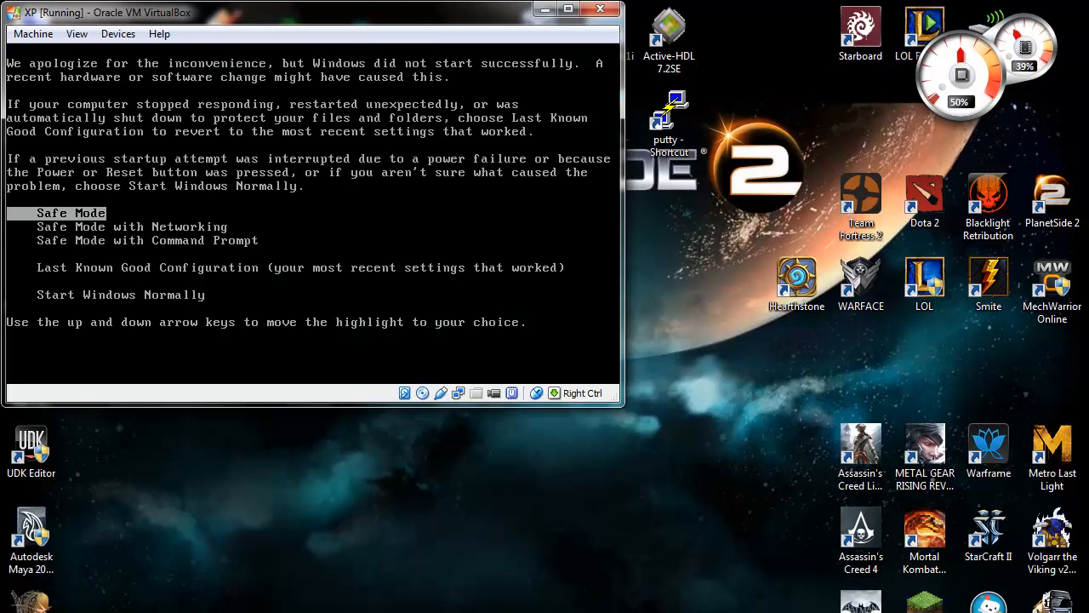
pyautogui.press('Return')
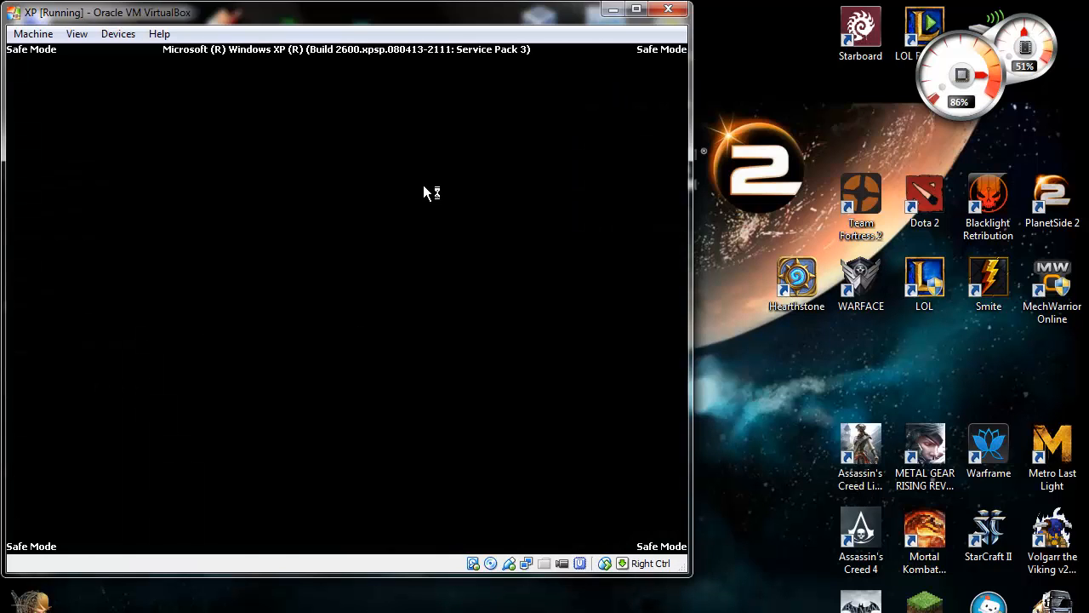
# Step: Cancel System Restore in Safe Mode and launch the Guest Additions setup from the VBOXADDITIONS disc in My Computer
pyautogui.click(392, 388)
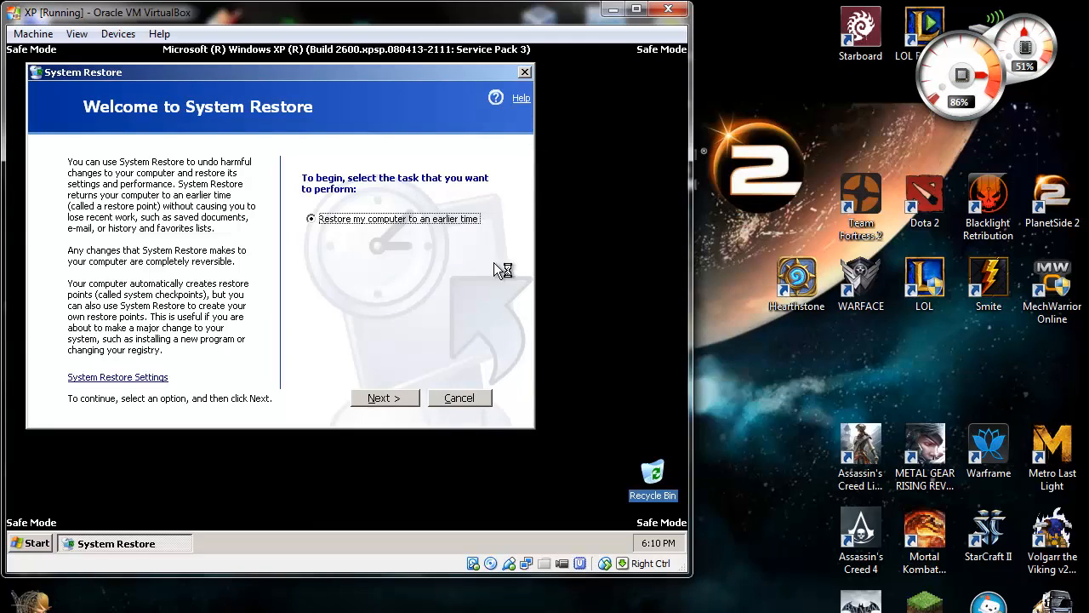
pyautogui.click(459, 397)
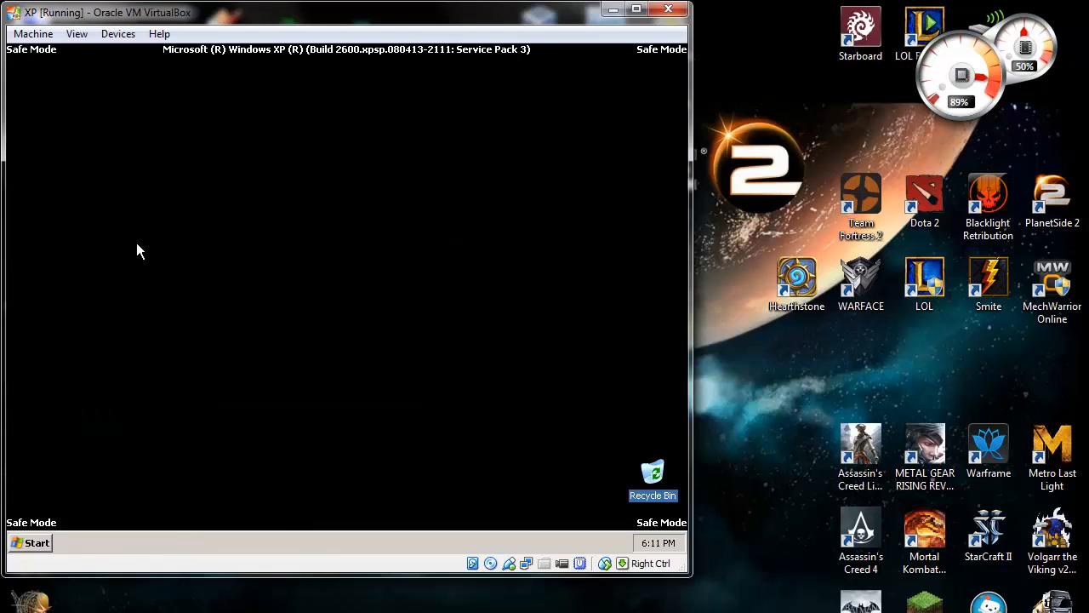
pyautogui.click(27, 543)
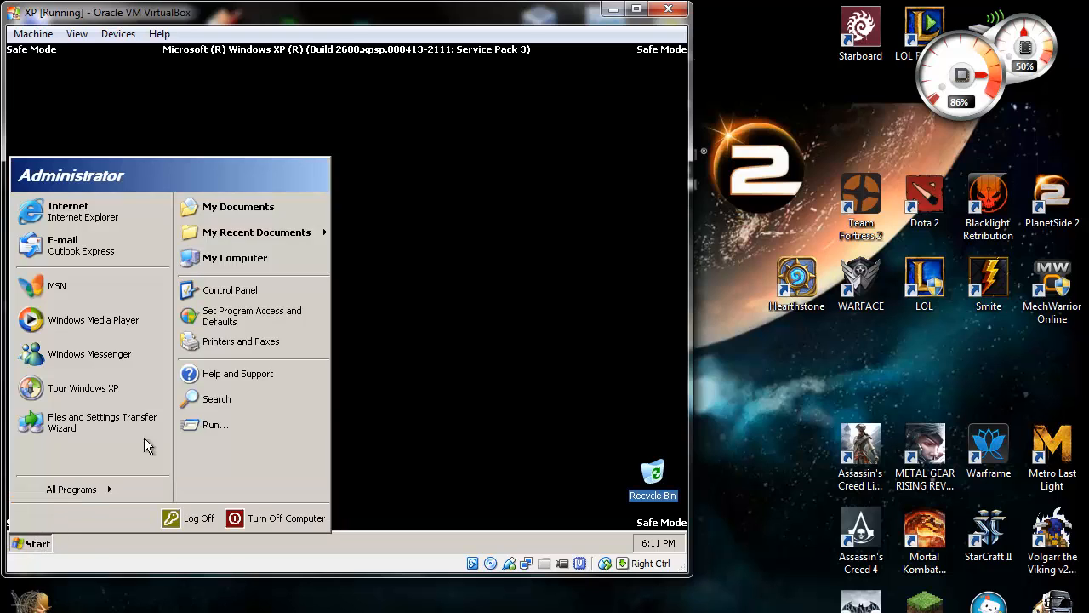
pyautogui.click(234, 255)
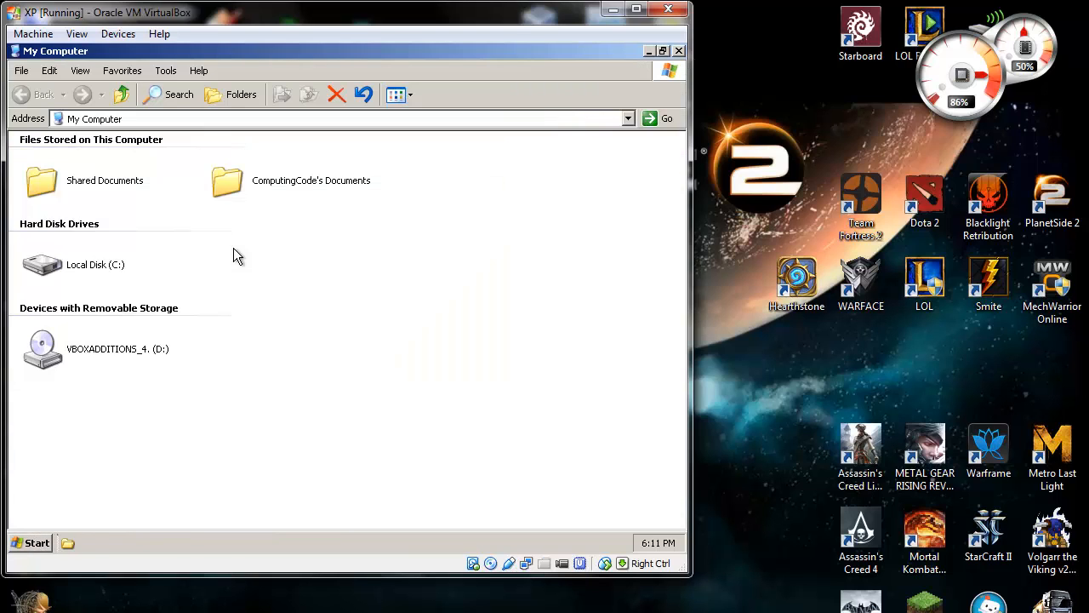
pyautogui.doubleClick(93, 355)
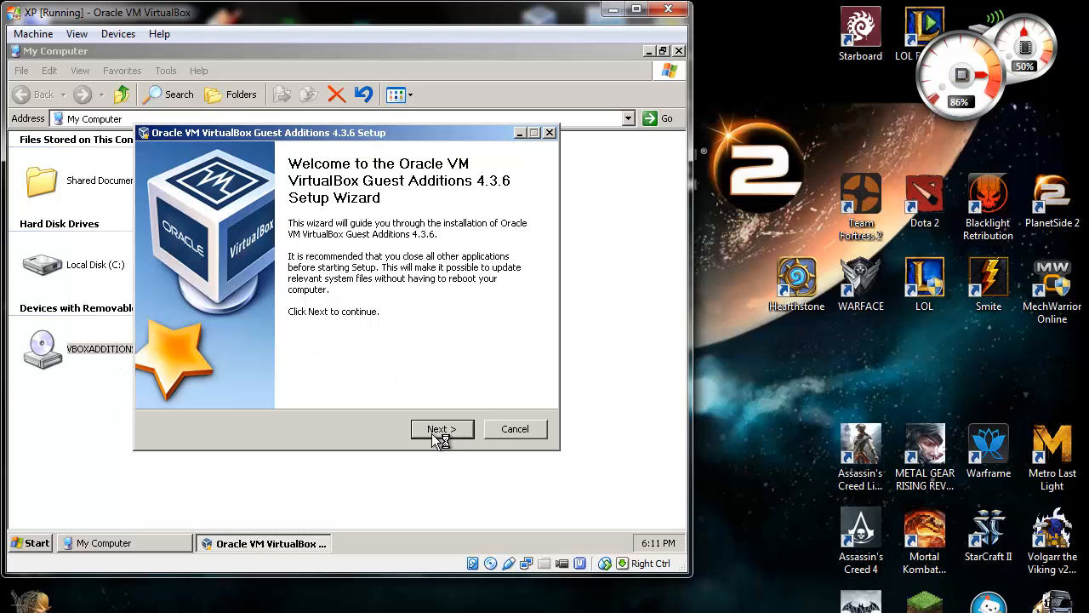
pyautogui.click(116, 34)
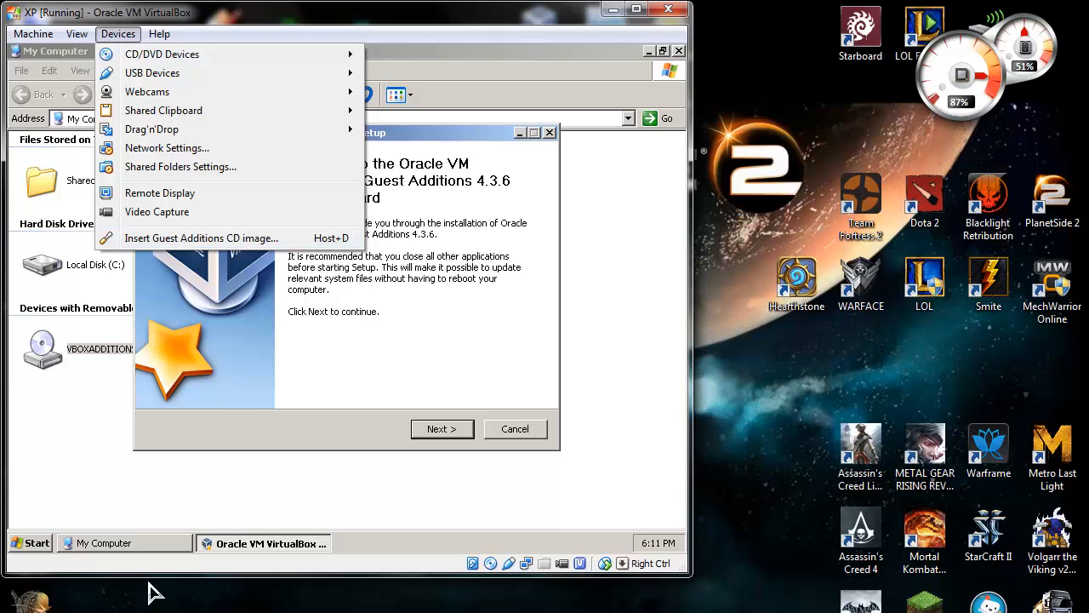
pyautogui.click(357, 382)
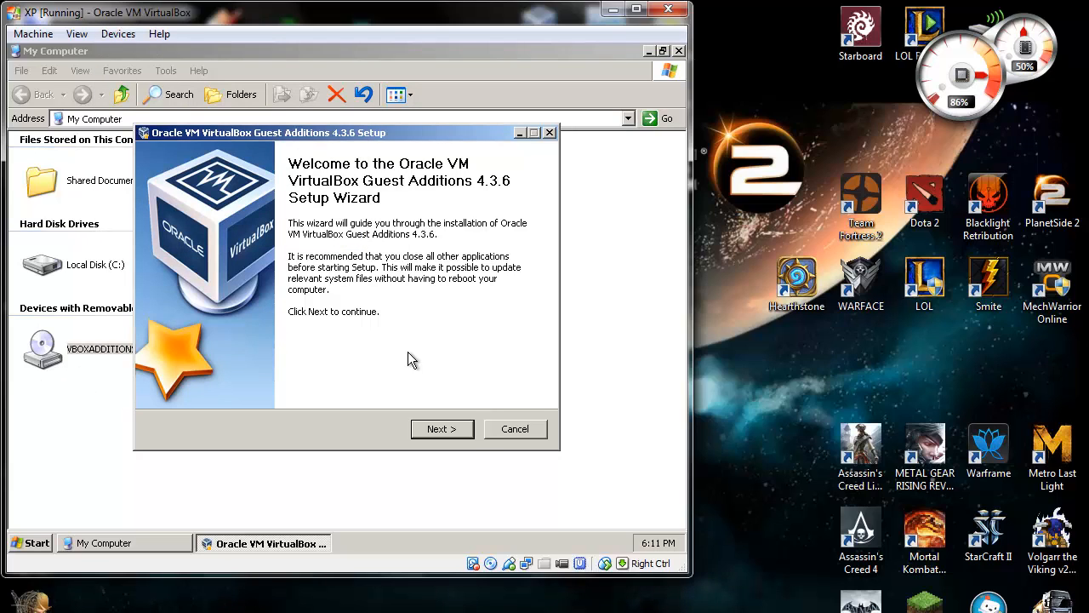
# Step: Install Guest Additions 4.3.6 in the default folder with Direct3D Support included, and reboot the guest to complete setup
pyautogui.click(441, 428)
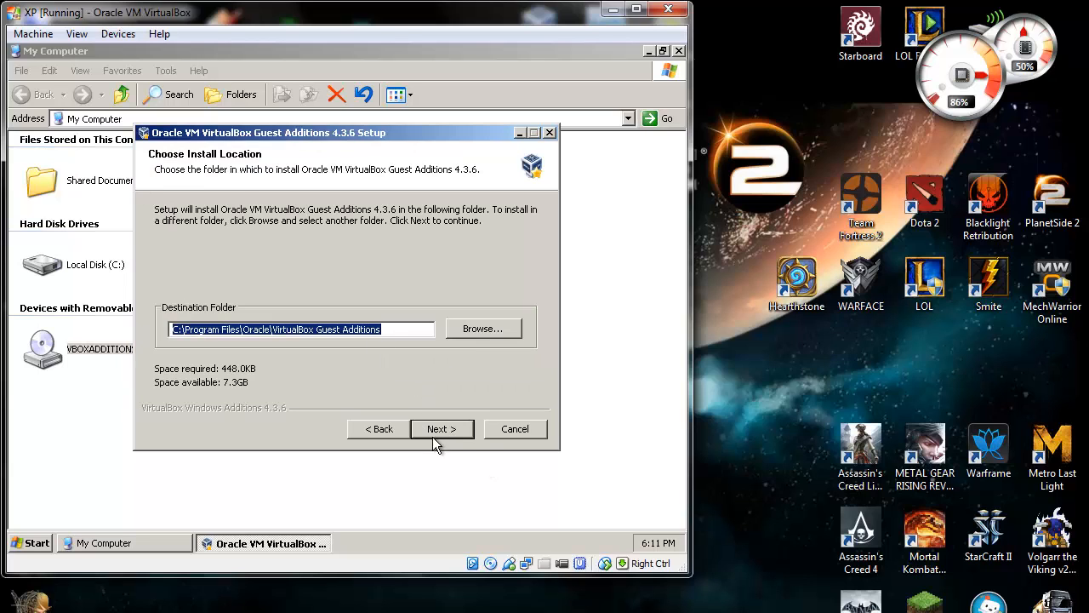
pyautogui.click(442, 428)
pyautogui.click(295, 280)
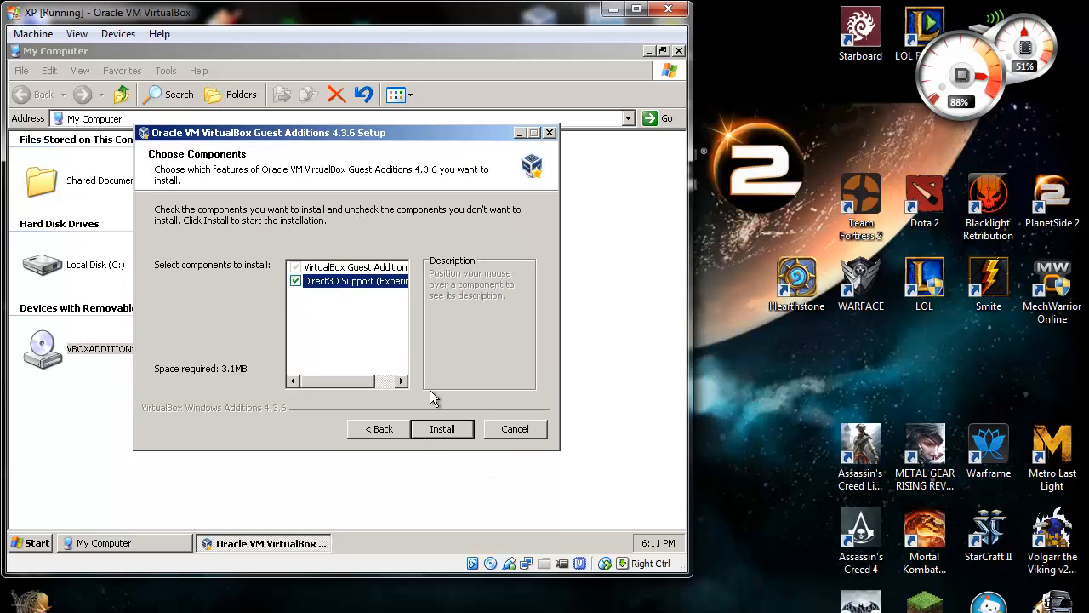
pyautogui.click(440, 428)
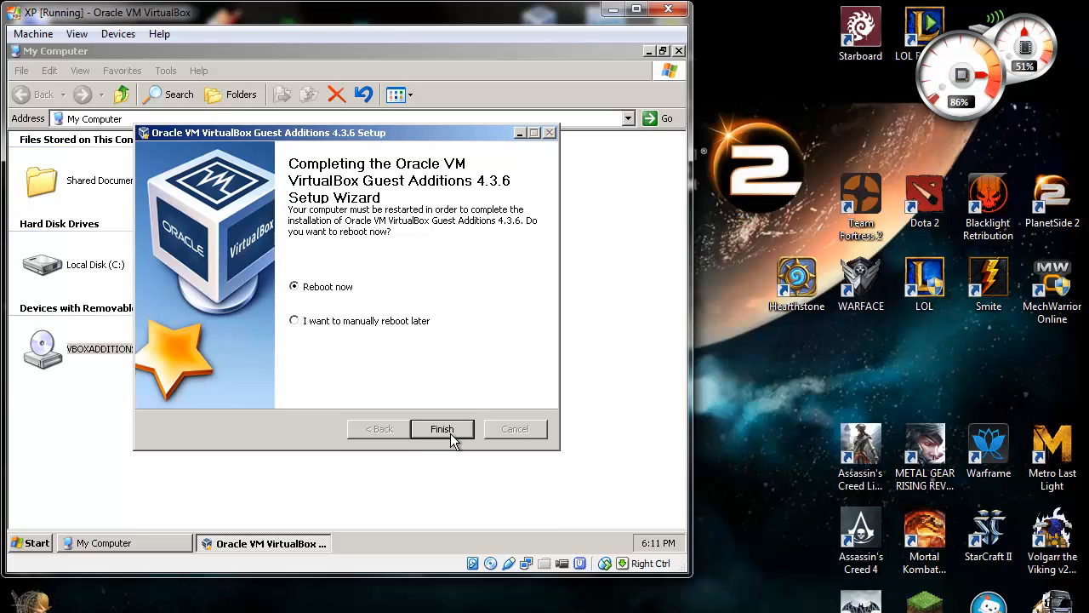
pyautogui.click(448, 430)
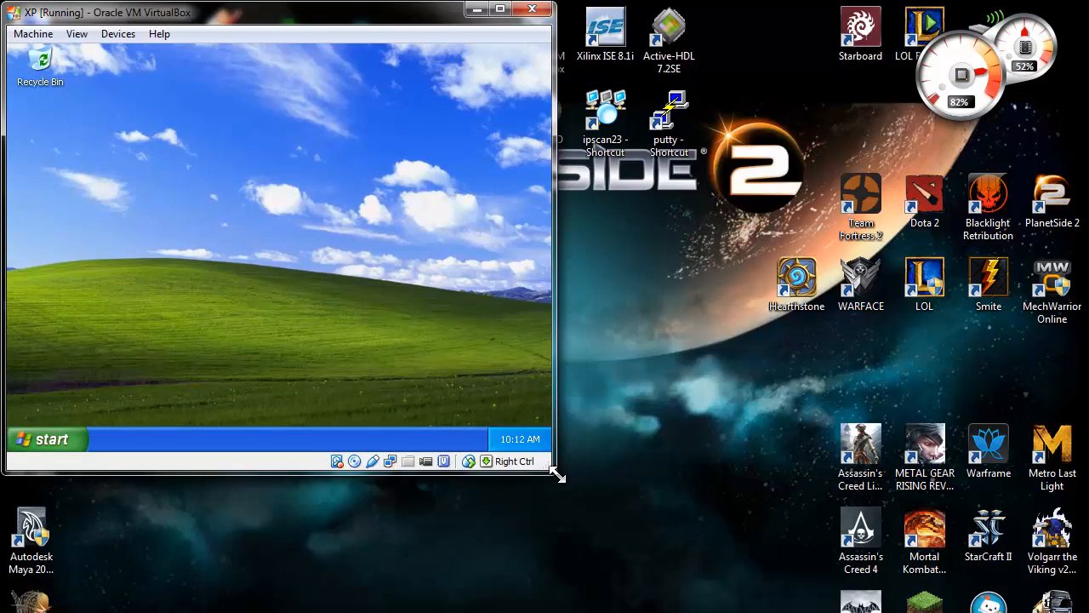
# Step: Enlarge the XP machine's window to fill the host screen and dismiss the Display Settings balloon
pyautogui.moveTo(555, 473); pyautogui.dragTo(1086, 610)
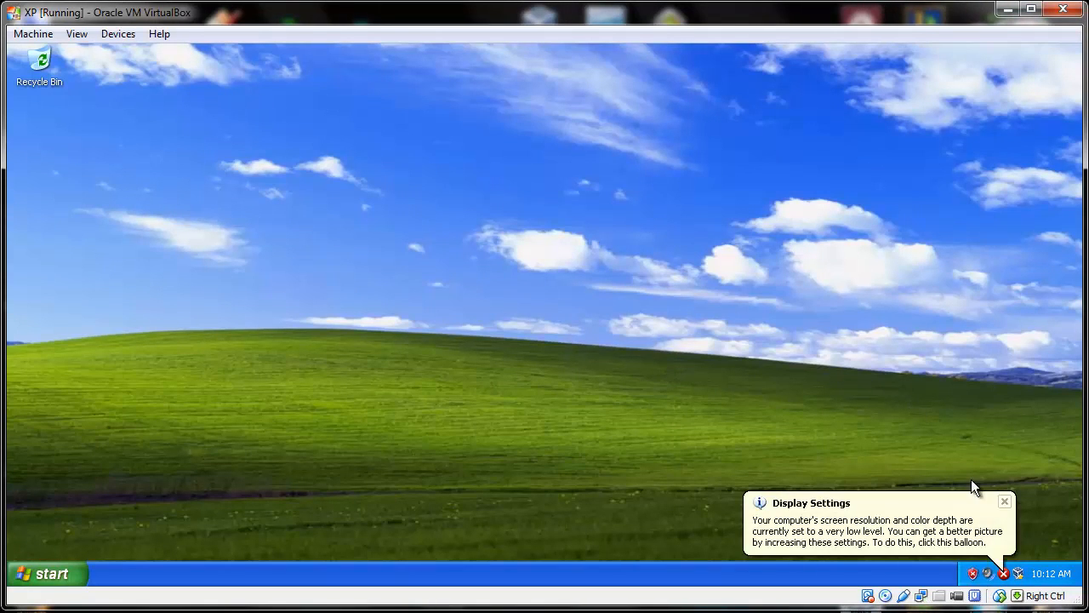
pyautogui.click(1004, 502)
# Step: Check the guest's screen resolution in Display Properties, close it without changes, and dismiss the antivirus warning balloon
pyautogui.rightClick(417, 309)
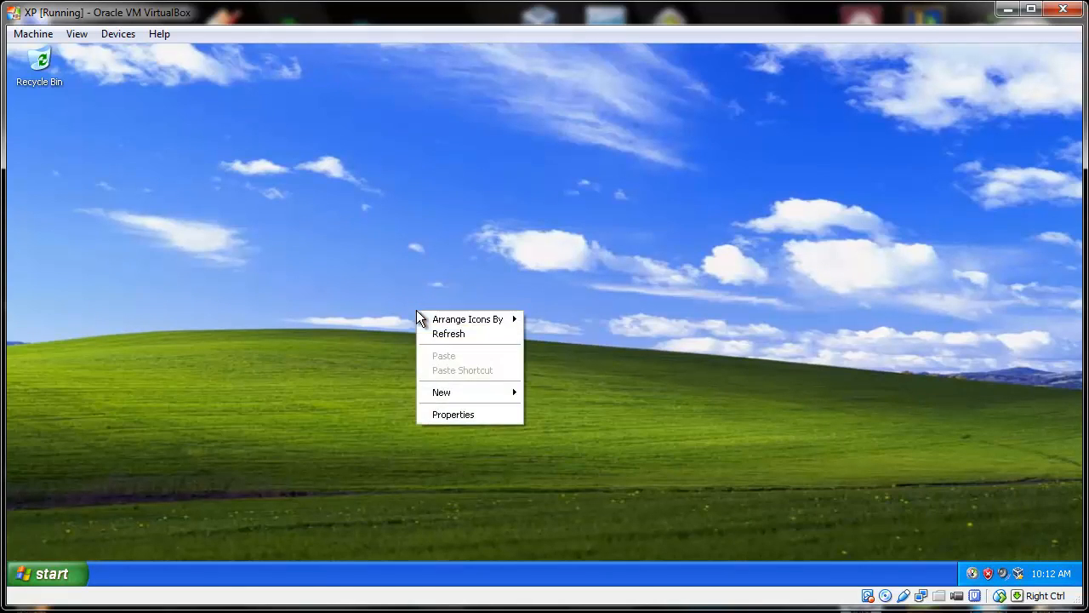
pyautogui.click(423, 414)
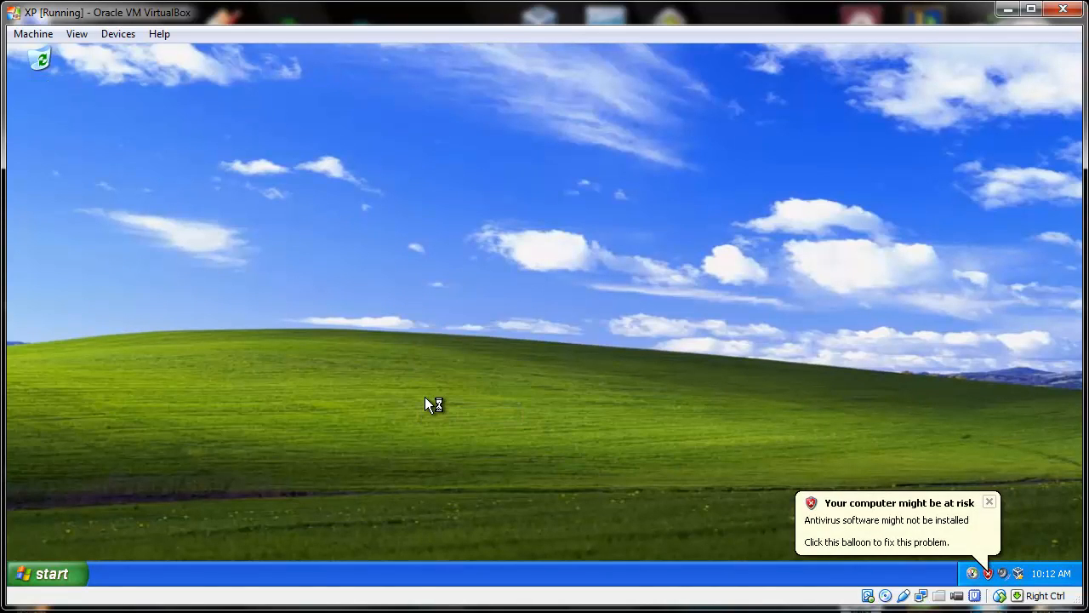
pyautogui.click(107, 110)
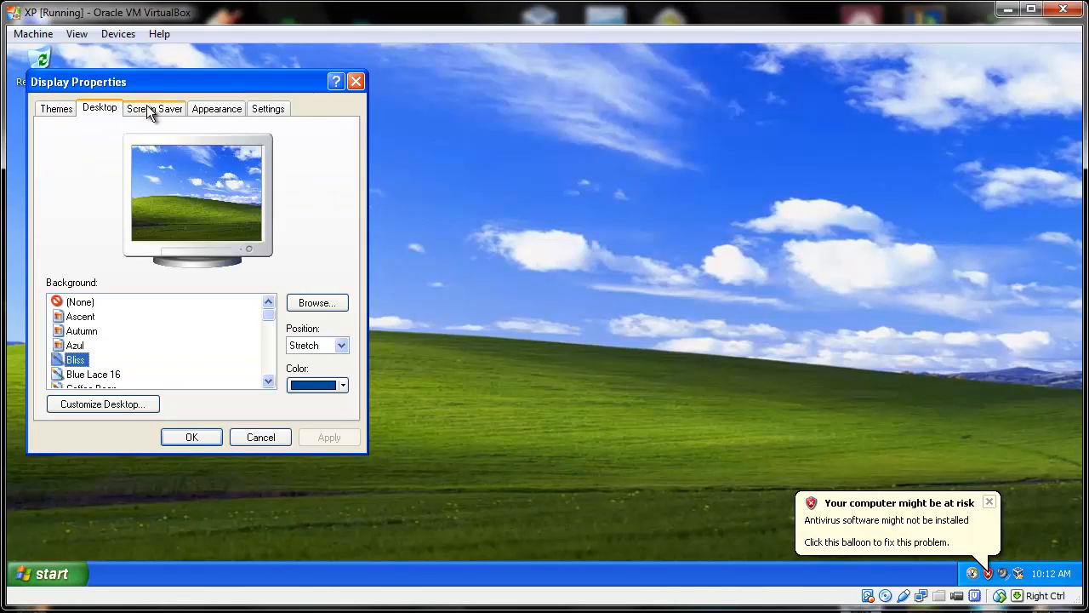
pyautogui.click(266, 109)
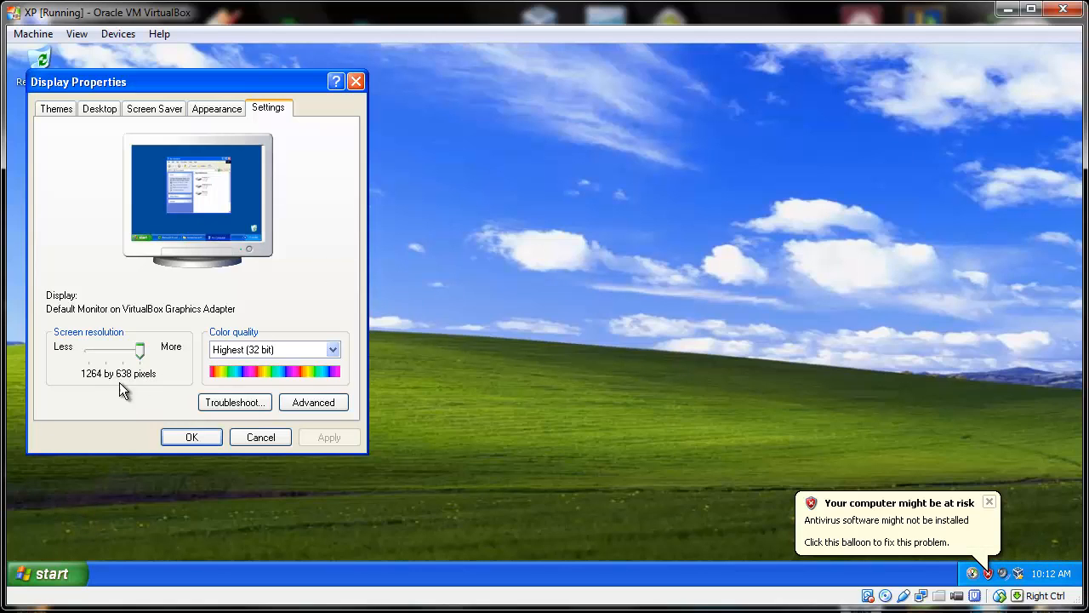
pyautogui.click(260, 438)
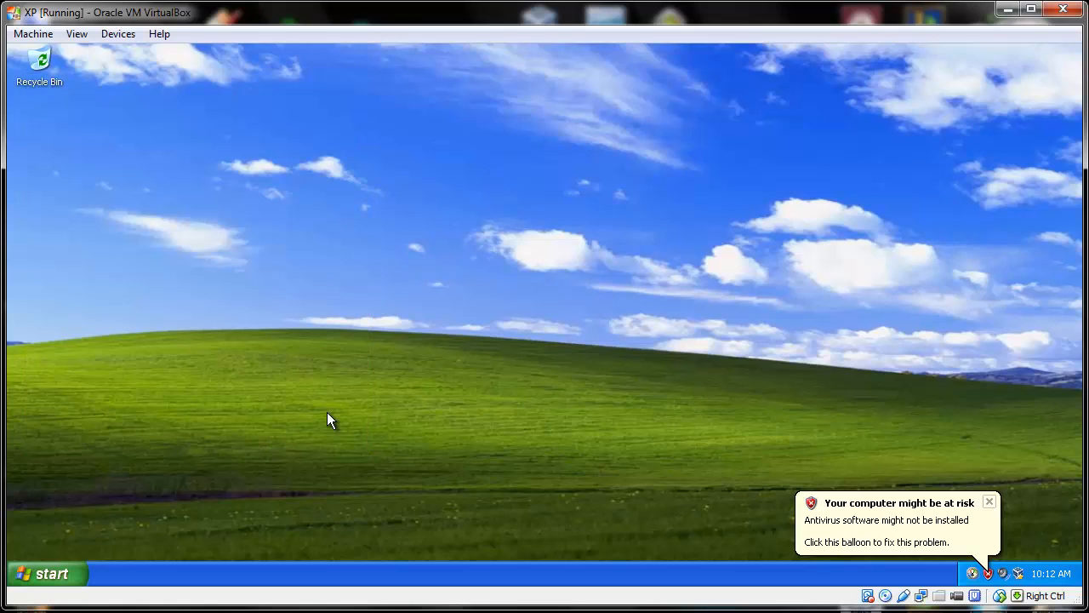
pyautogui.click(989, 502)
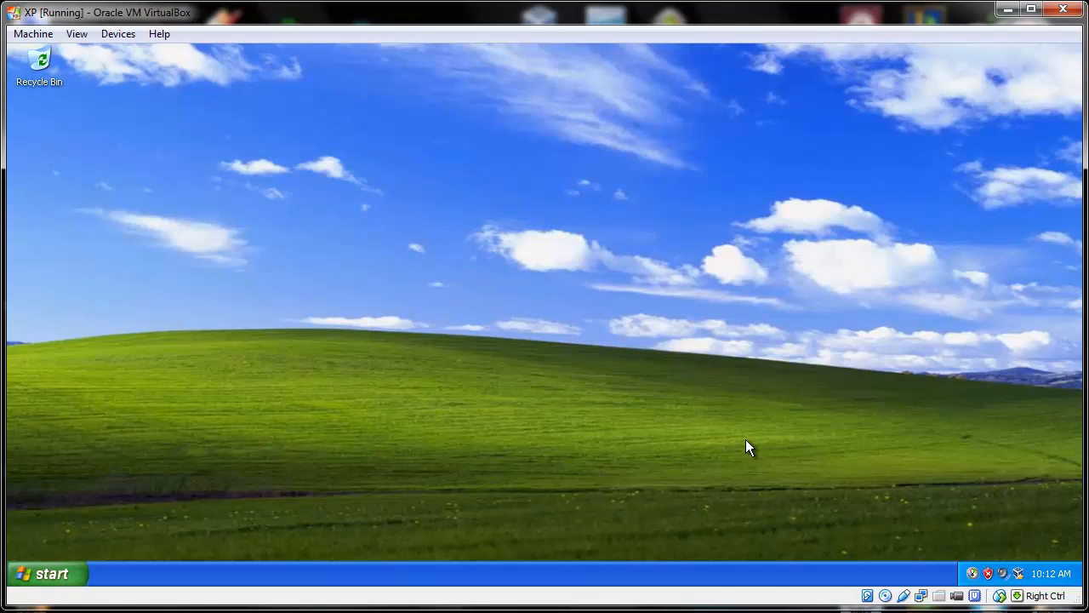